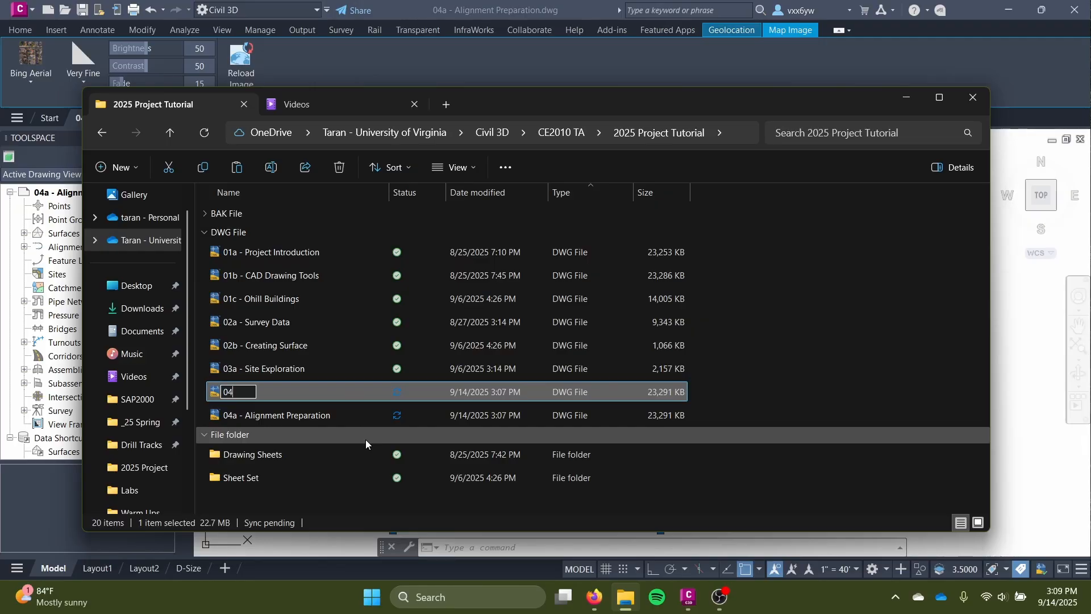
Rename the copied drawing file as 04b - Alignment Creation.
key("BackSpace")
type("- Align")
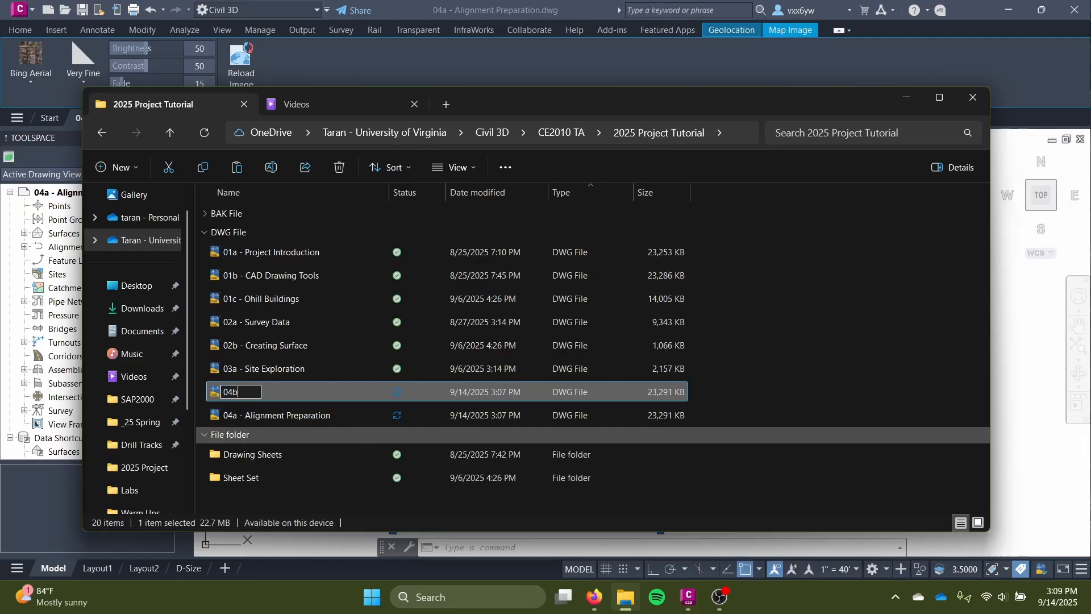
type("men")
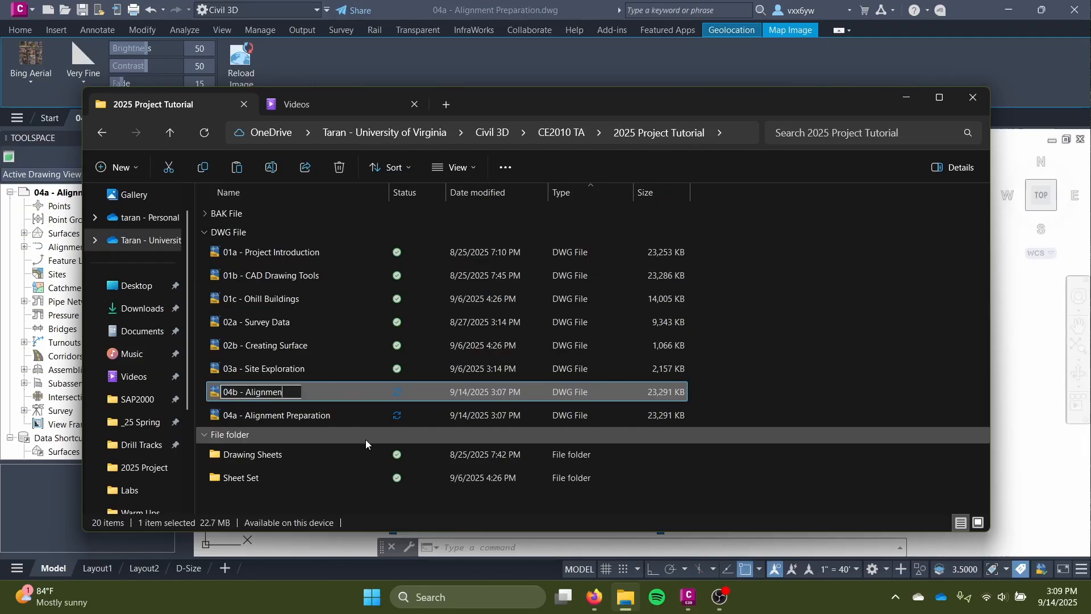
type("t Creation")
key("Return")
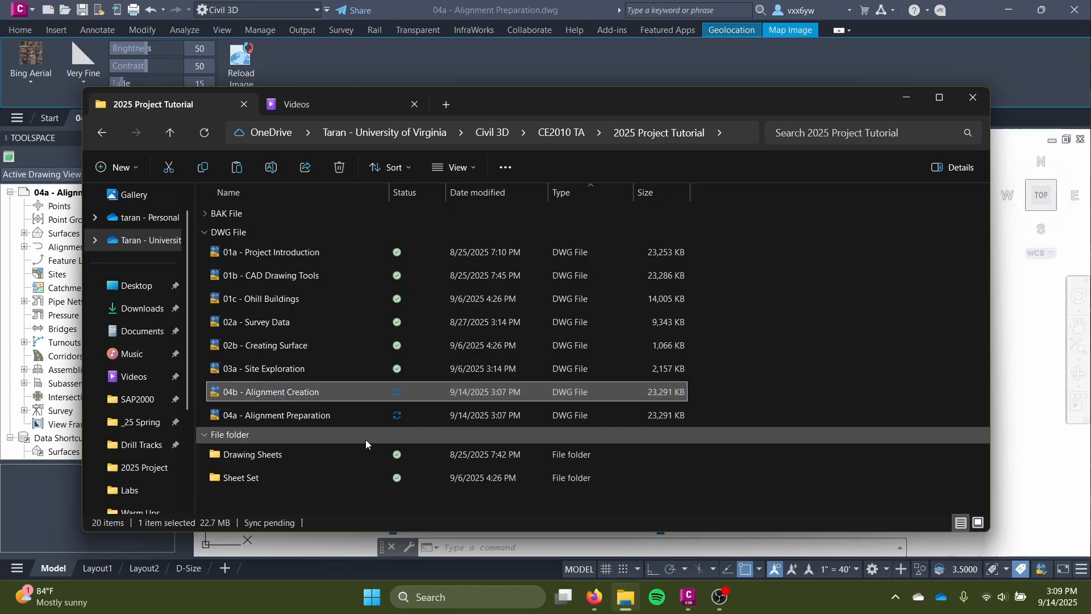
Open the 04b - Alignment Creation drawing in Civil 3D and close the 04a - Alignment Preparation drawing.
double_click(349, 393)
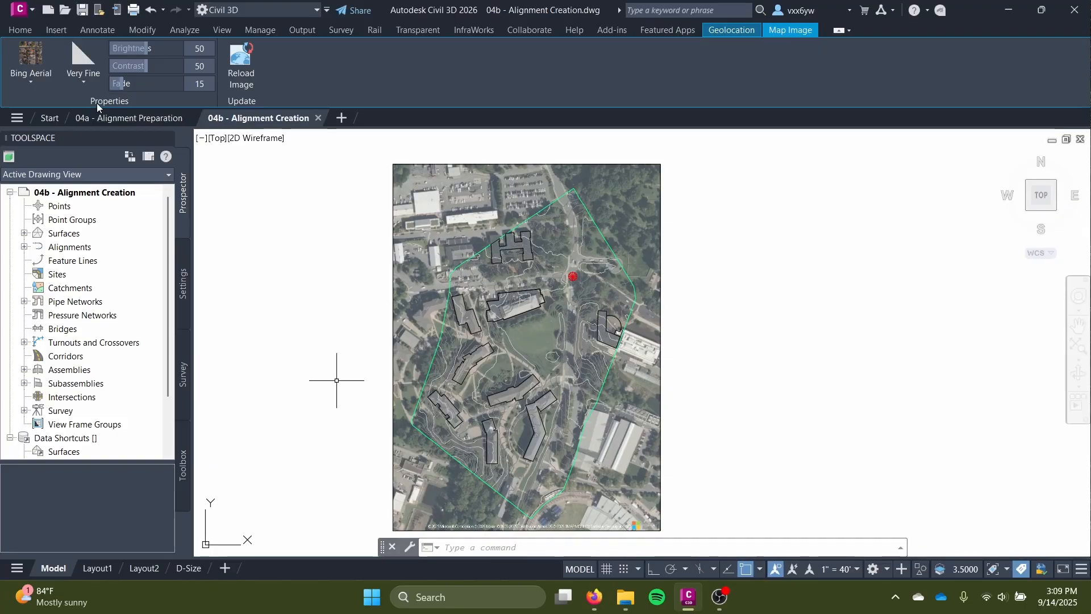
left_click(189, 122)
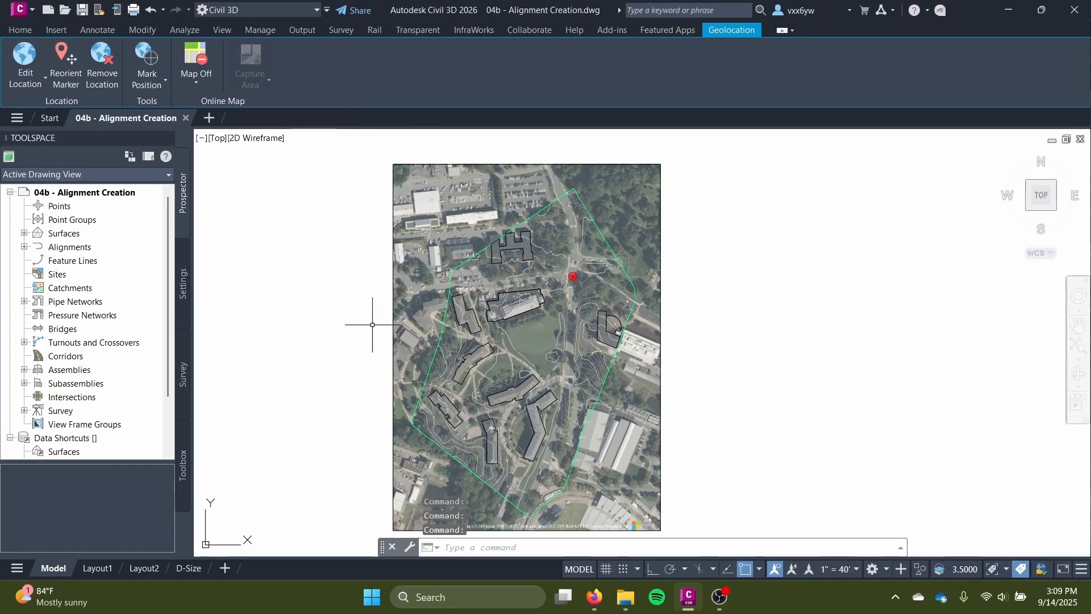
left_click(13, 31)
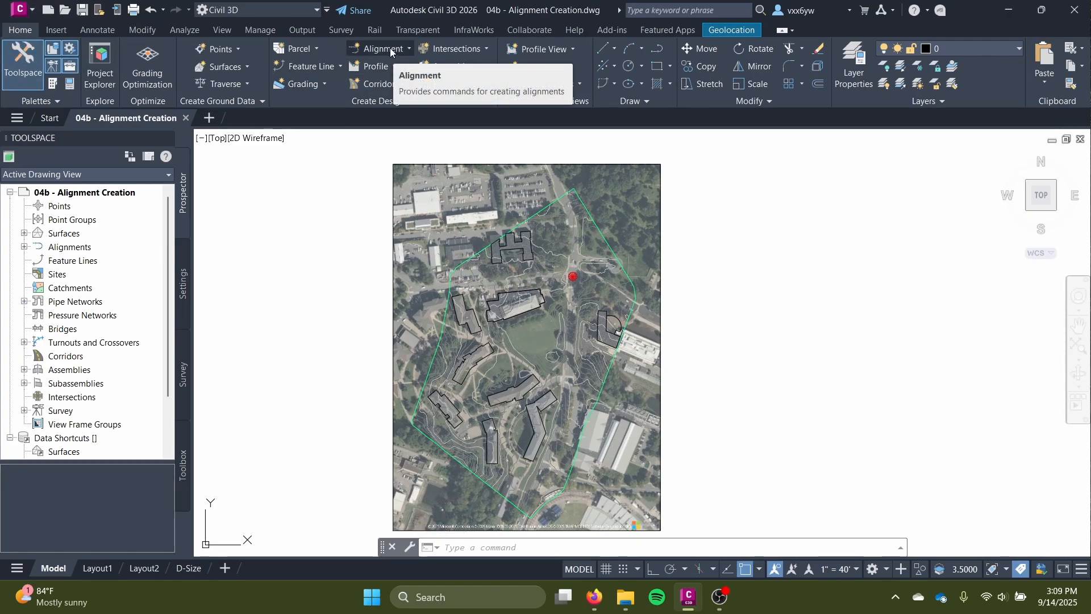
Examine the main north-south road on the aerial image, from its northern intersection down to the stadium area.
scroll(556, 341, "up", 2)
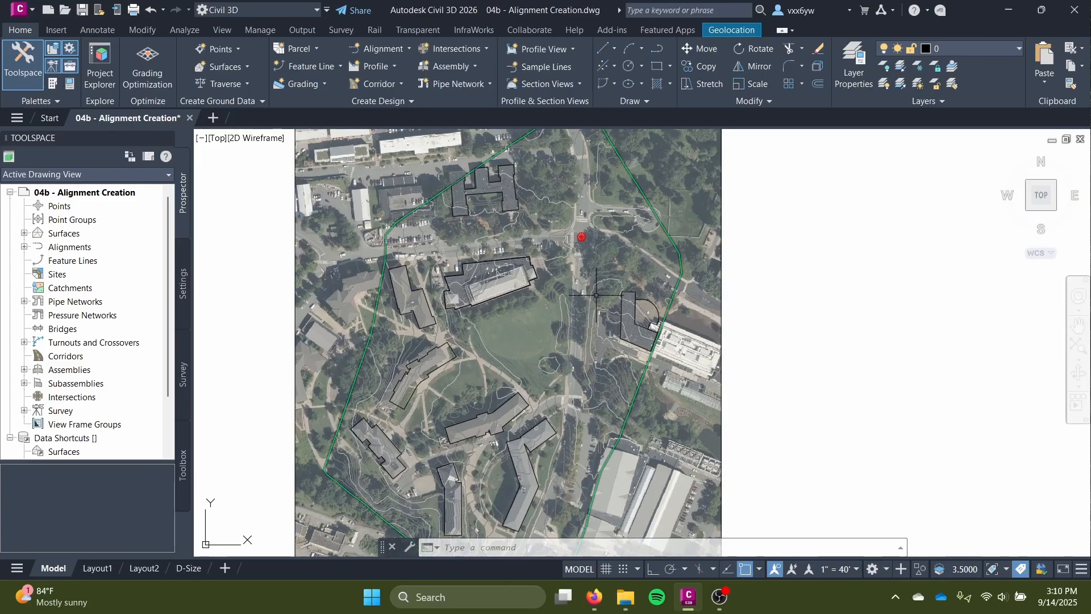
scroll(581, 307, "up", 2)
scroll(581, 299, "down", 2)
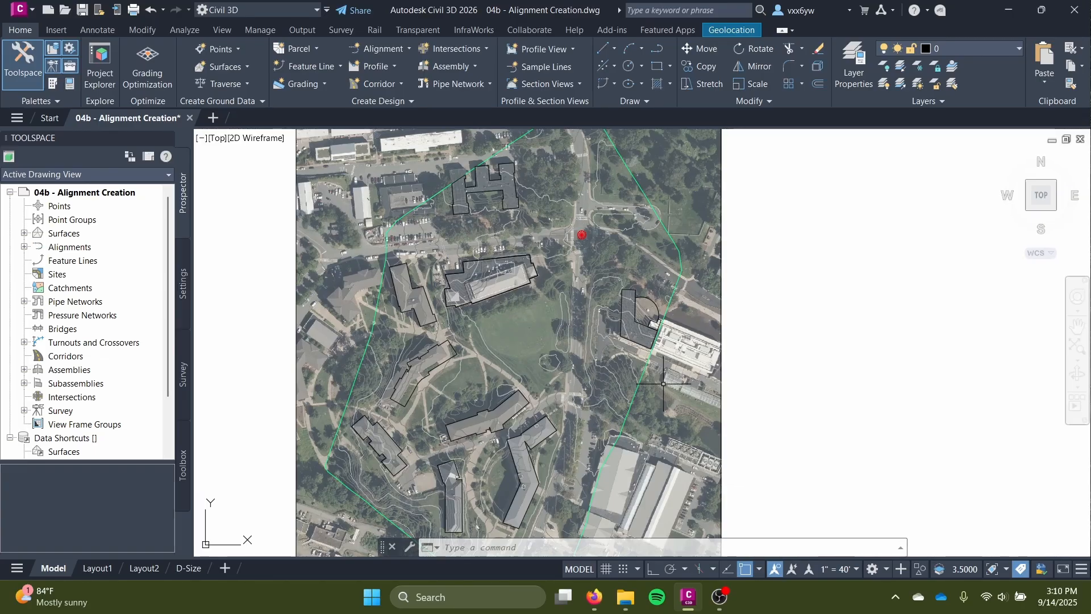
scroll(574, 324, "up", 3)
mouse_move(574, 324)
middle_mouse_down()
mouse_move(603, 196)
mouse_move(608, 231)
middle_mouse_up()
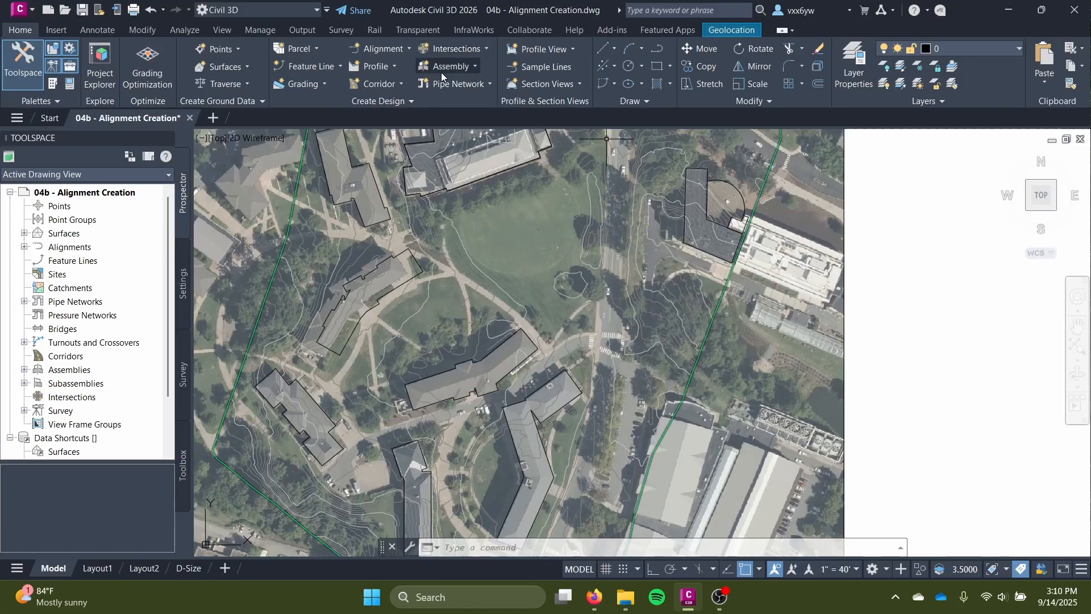
scroll(567, 267, "down", 3)
middle_click_drag(565, 286, 572, 392)
scroll(572, 364, "up", 2)
scroll(572, 365, "up", 2)
scroll(572, 364, "down", 4)
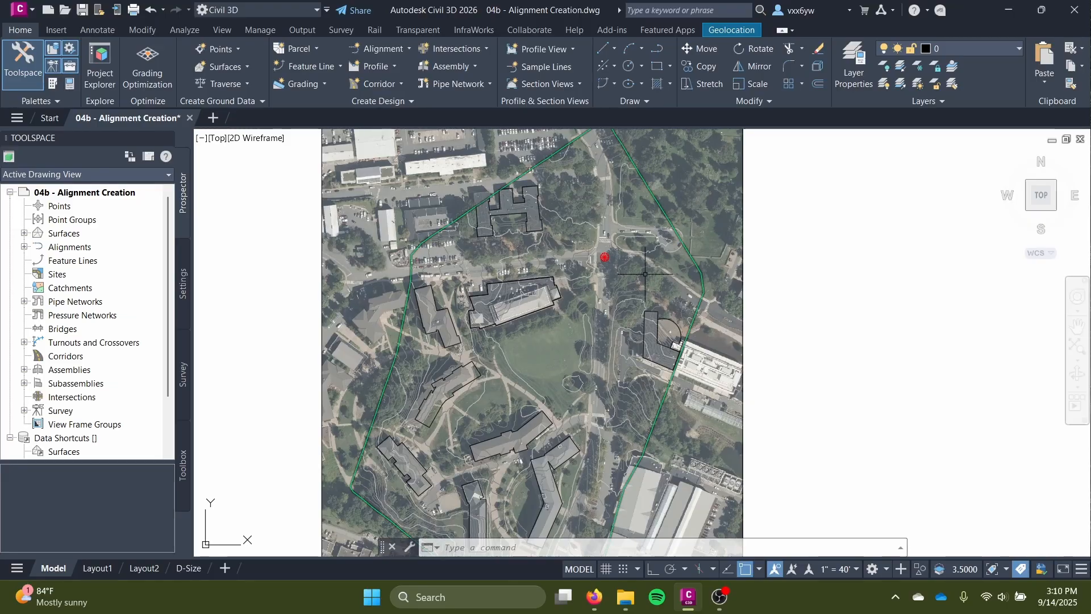
mouse_move(570, 430)
middle_mouse_down()
mouse_move(588, 409)
mouse_move(548, 298)
middle_mouse_up()
scroll(561, 343, "up", 2)
middle_click_drag(559, 342, 554, 278)
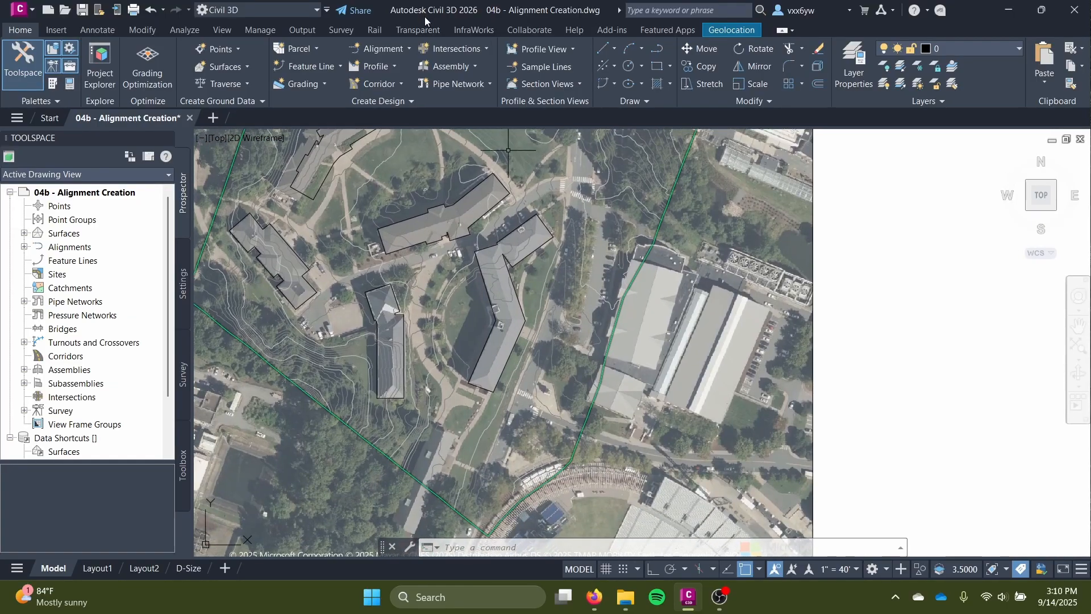
Start a new alignment with the Alignment Creation Tools, naming it Alderman Road S-N with the type Centerline.
left_click(374, 54)
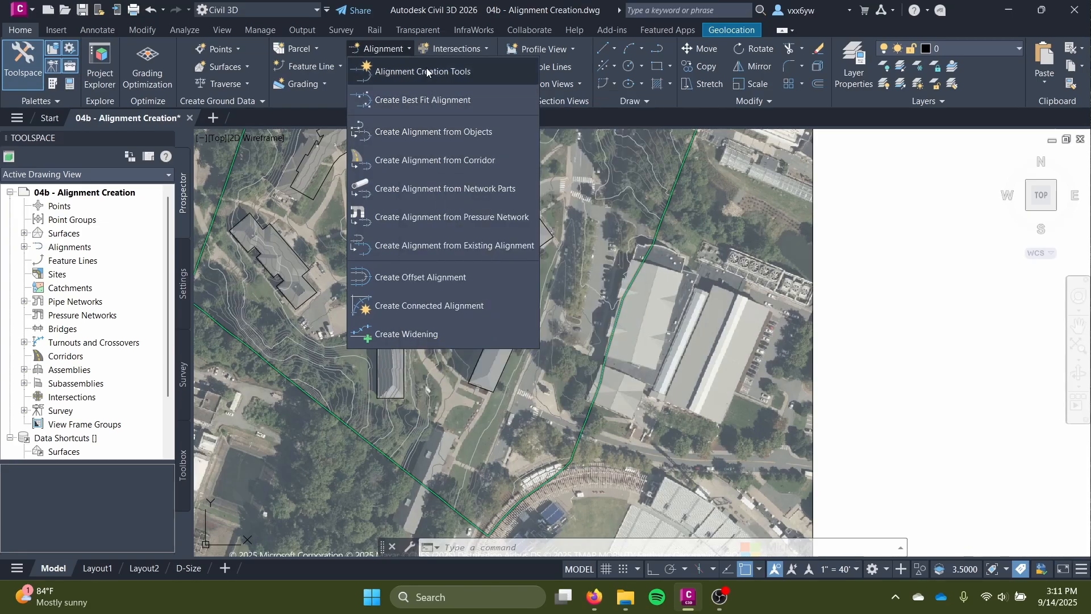
left_click(426, 70)
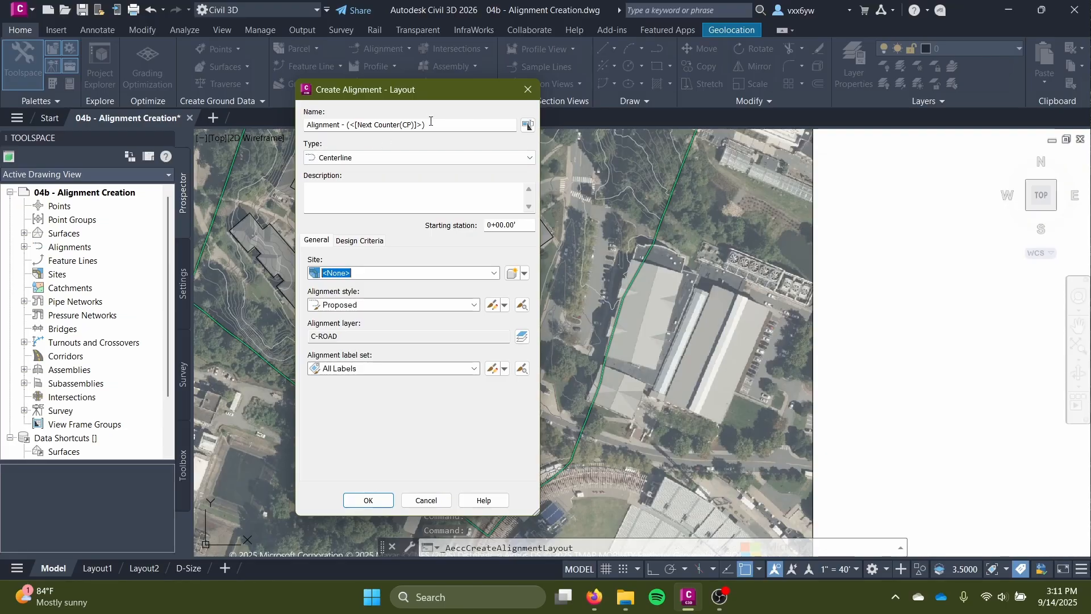
left_click_drag(431, 122, 270, 116)
type("Alderman Road S-N")
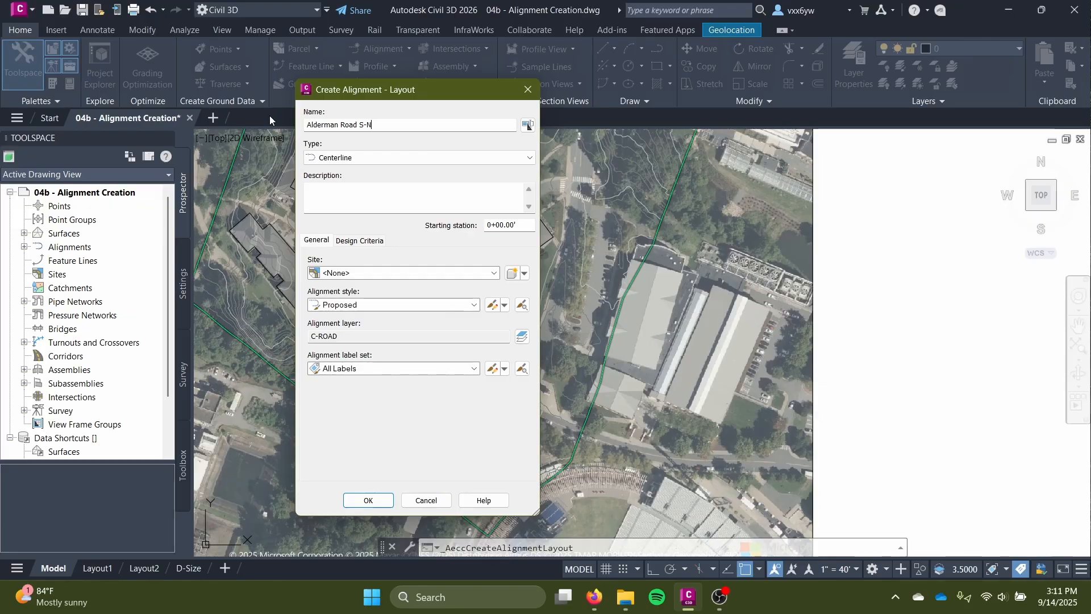
key("Tab")
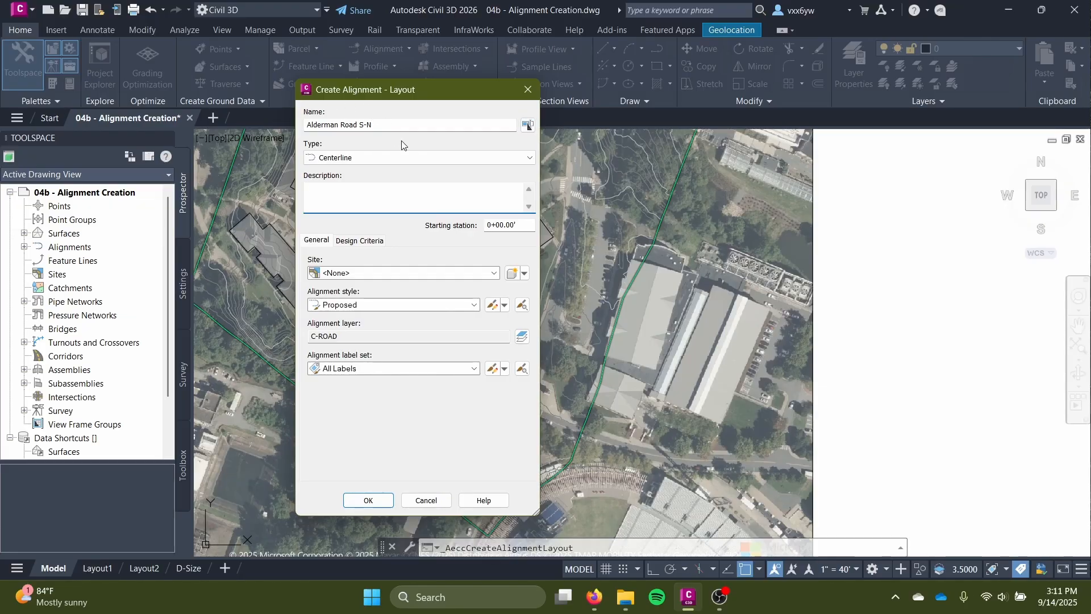
left_click(410, 158)
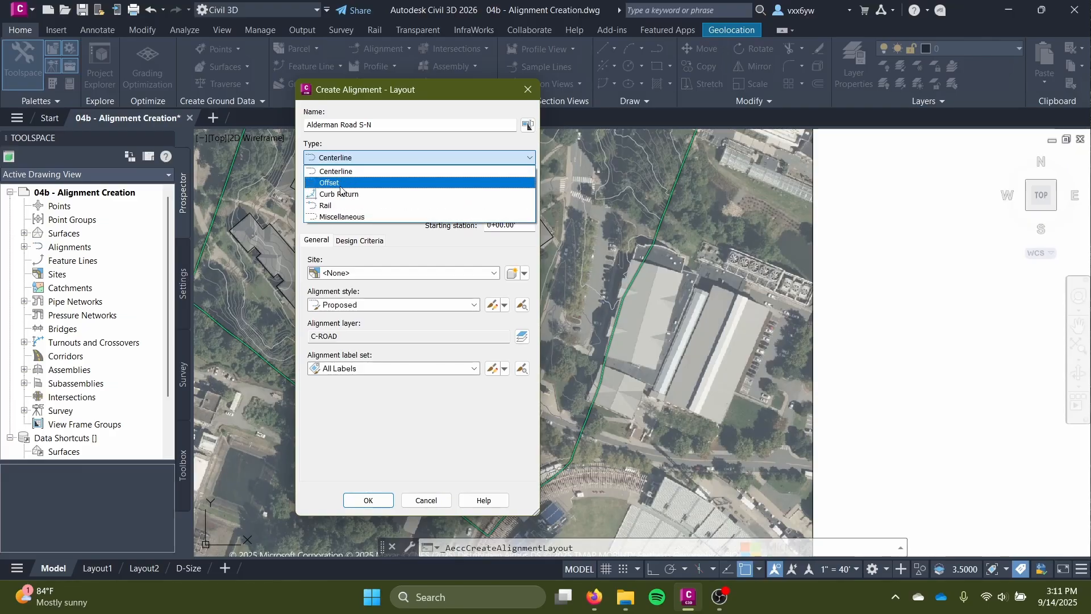
left_click(350, 171)
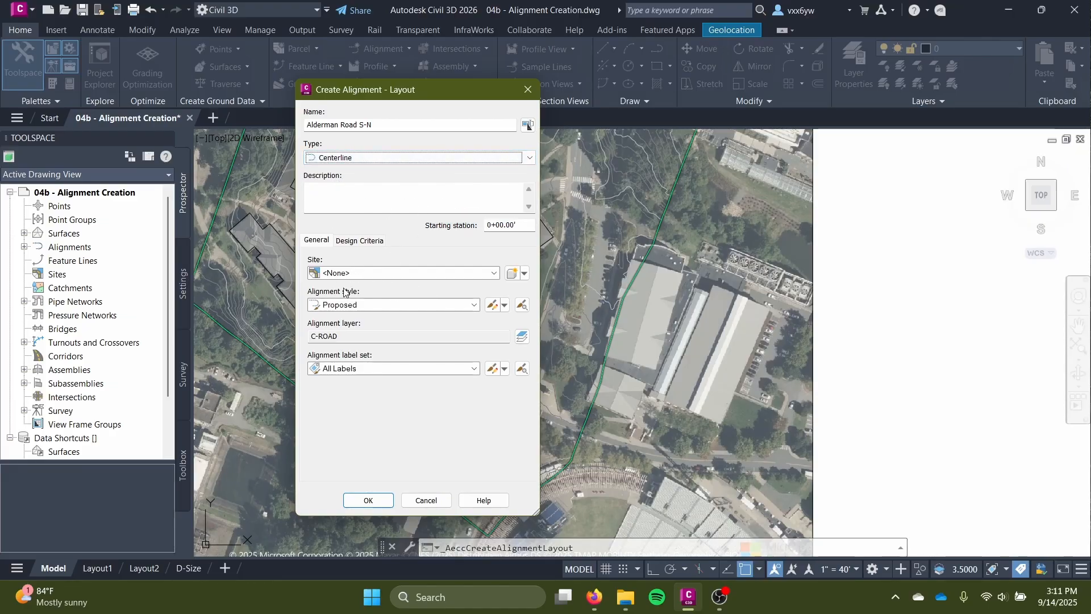
Give the alignment the Existing style and the Major and Minor only label set, and accept its settings.
left_click(377, 307)
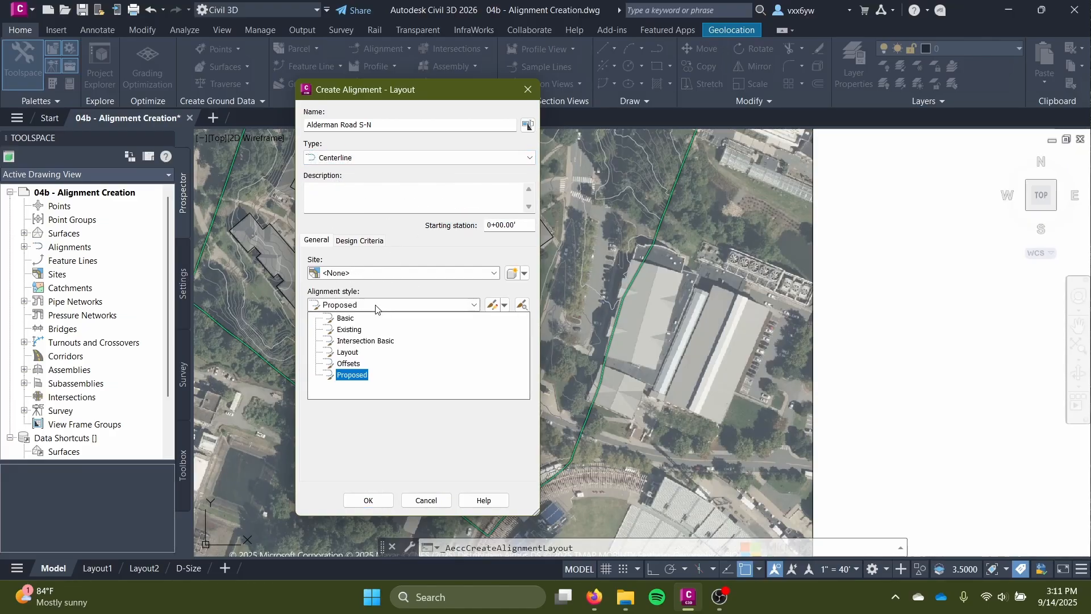
left_click(348, 330)
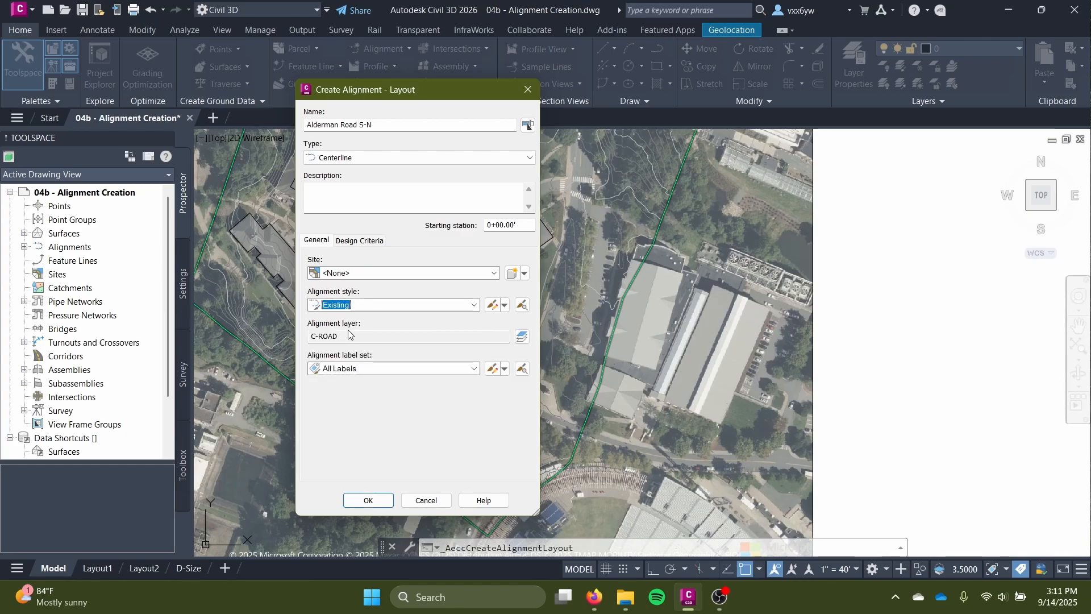
left_click(423, 368)
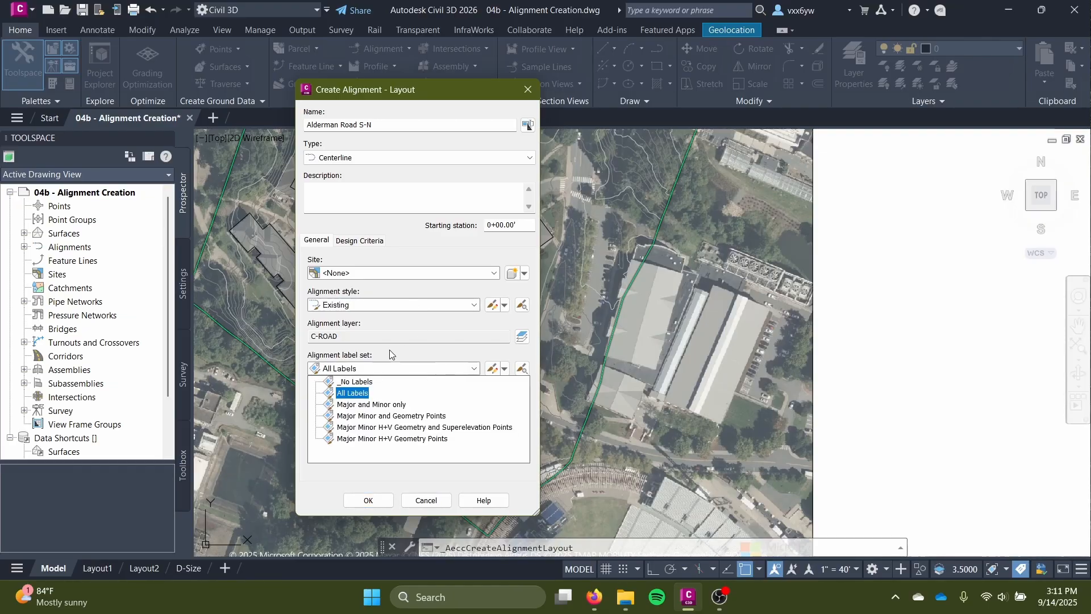
left_click(364, 405)
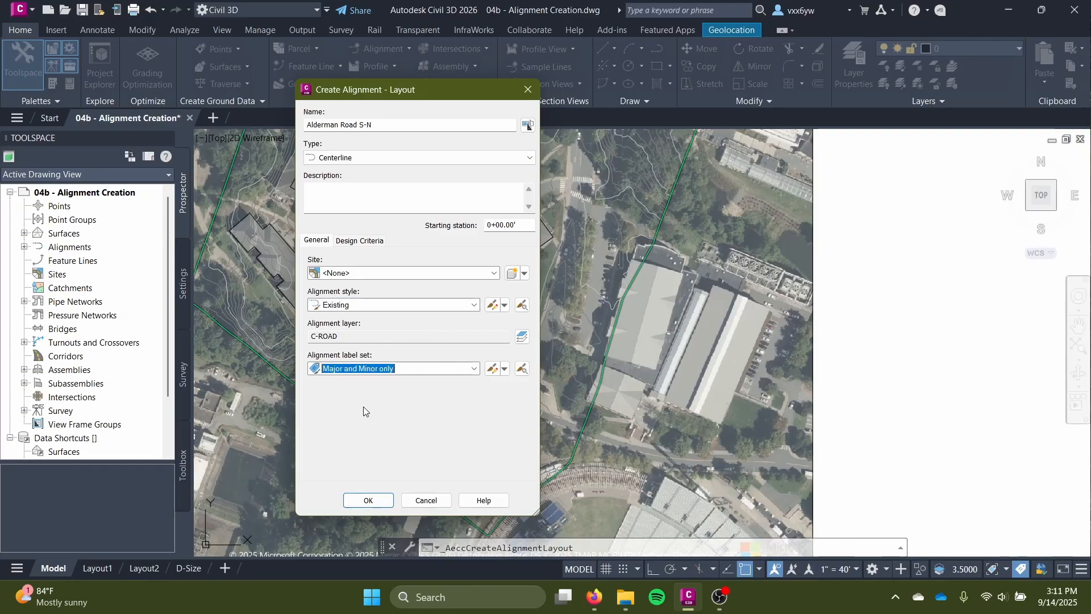
left_click(418, 371)
left_click(419, 372)
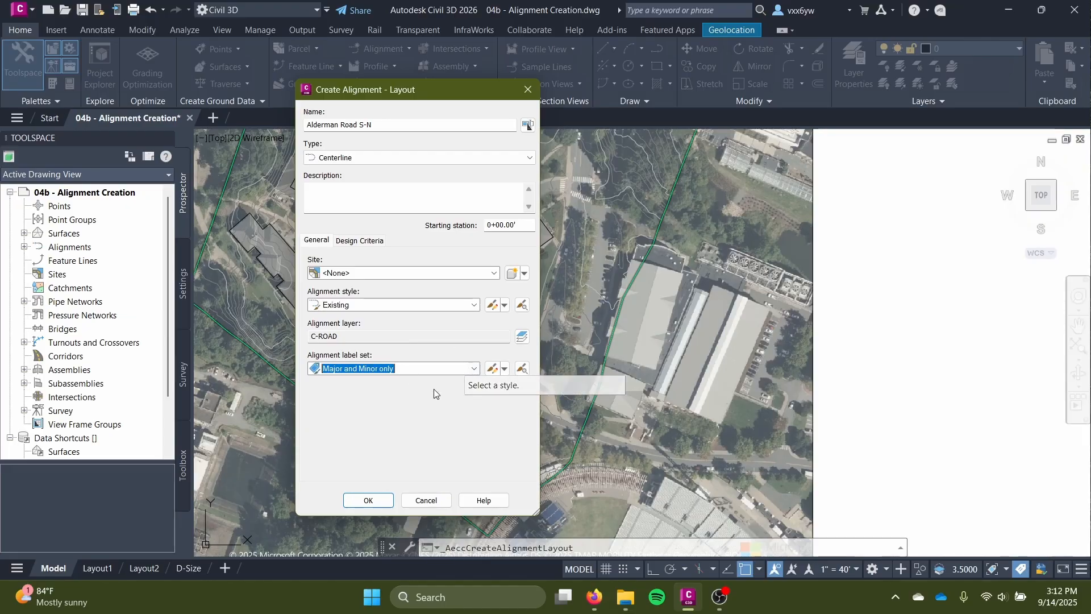
left_click(364, 500)
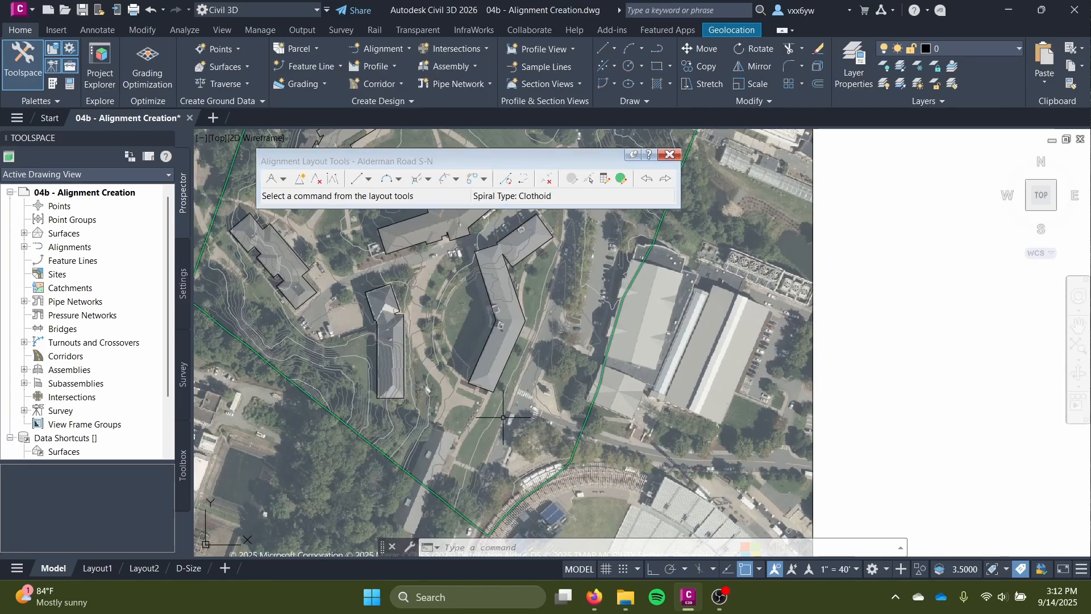
Move the Alignment Layout Tools window over the east side of the aerial image, clear of the road's southern end.
middle_click_drag(503, 417, 583, 378)
left_click_drag(320, 166, 636, 230)
middle_click_drag(715, 347, 695, 376)
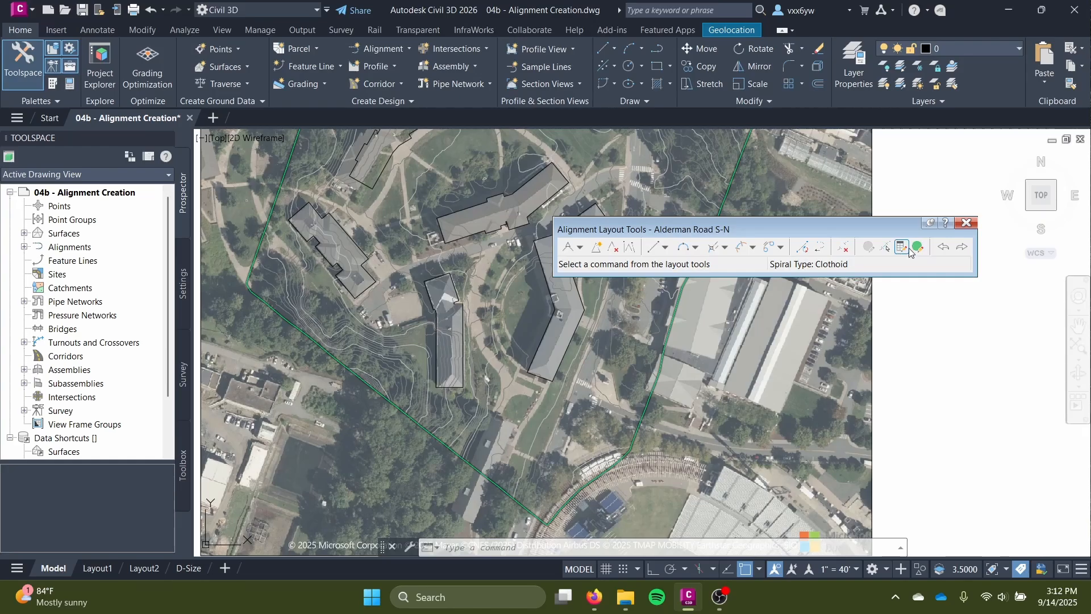
left_click_drag(639, 233, 700, 187)
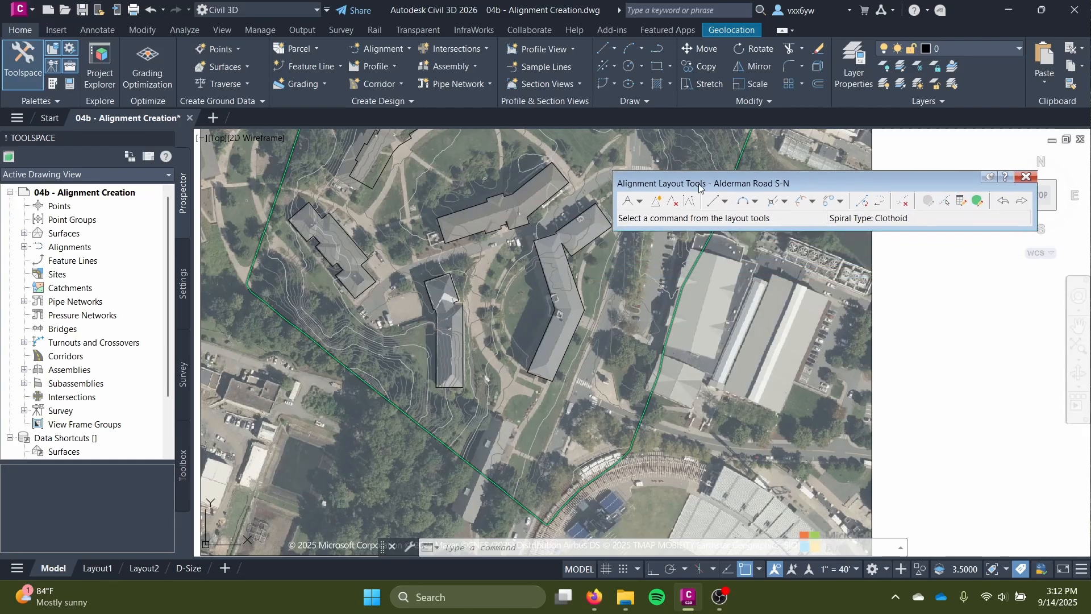
Start the Tangent-Tangent (With curves) layout command for the Alderman Road S-N alignment.
left_click(640, 201)
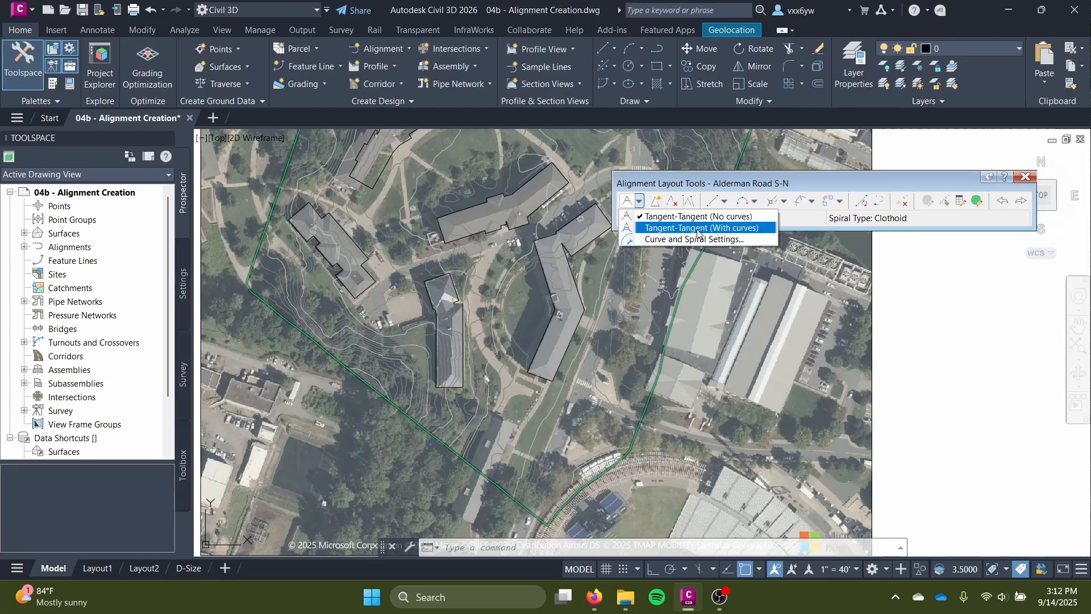
left_click(698, 227)
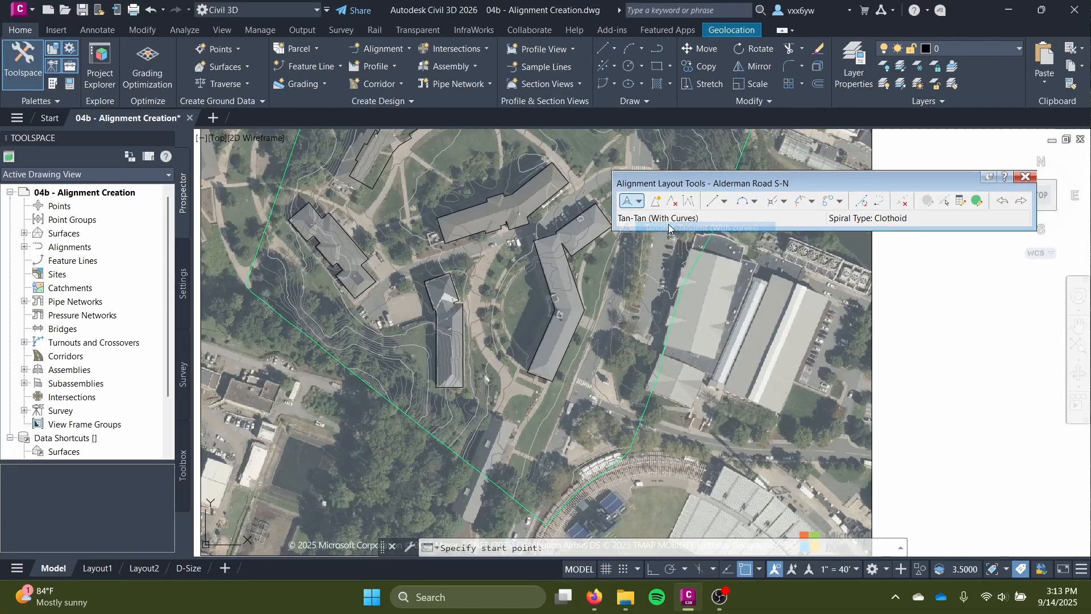
left_click(640, 201)
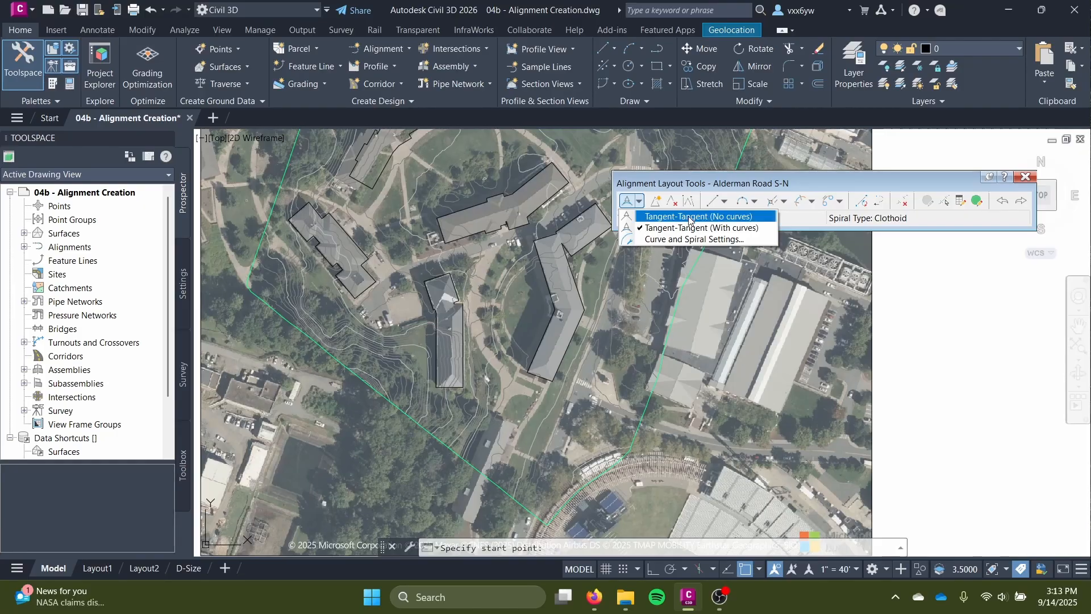
left_click(727, 228)
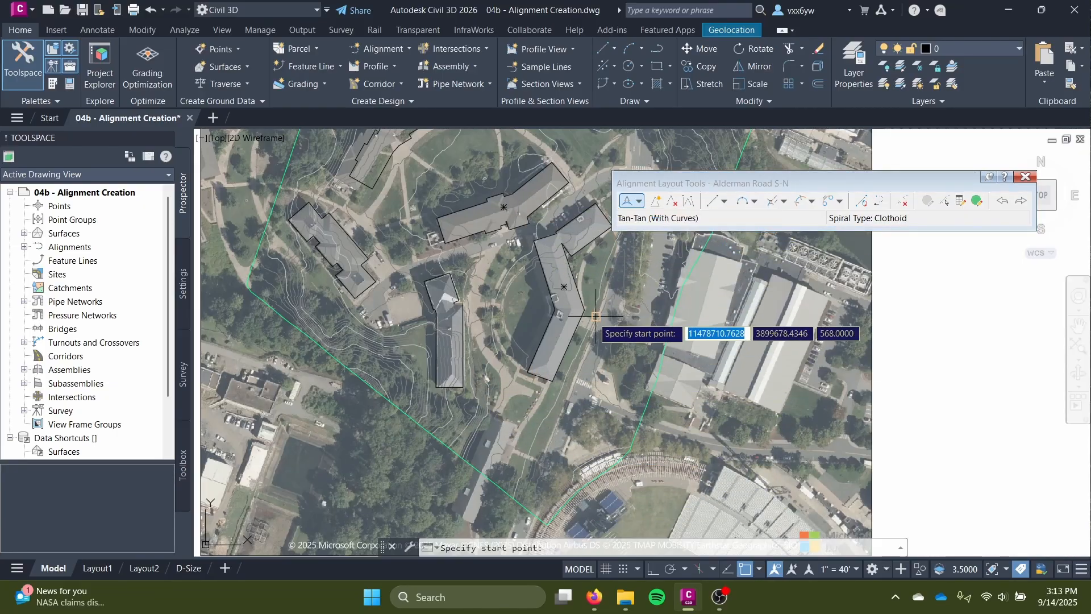
Examine the course of Alderman Road on the aerial image from north to south to locate the alignment's start point.
middle_click_drag(583, 258, 530, 363)
scroll(574, 400, "down", 4)
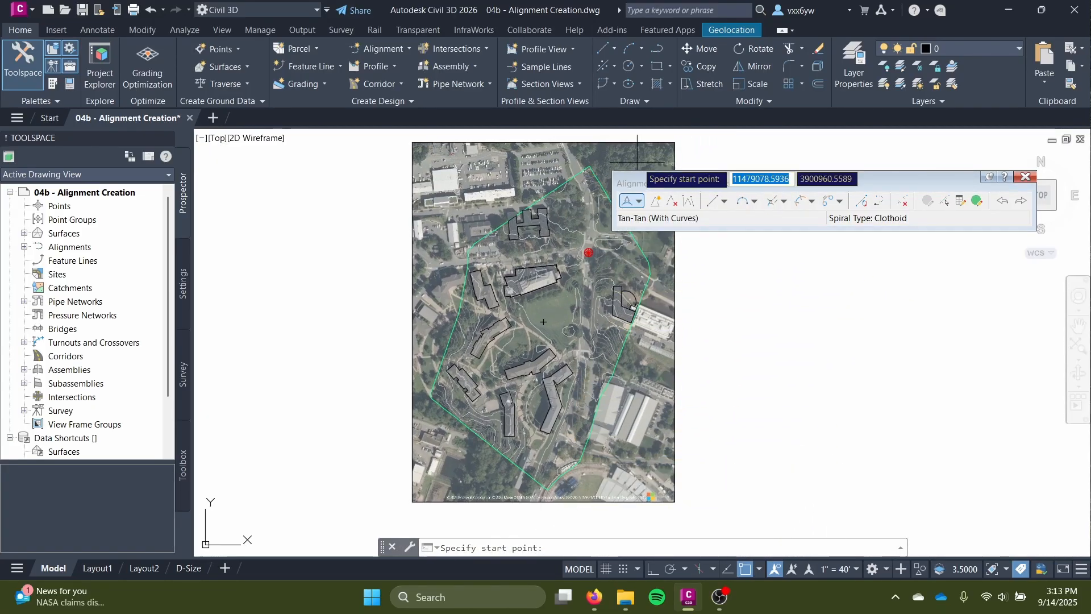
scroll(543, 480, "up", 4)
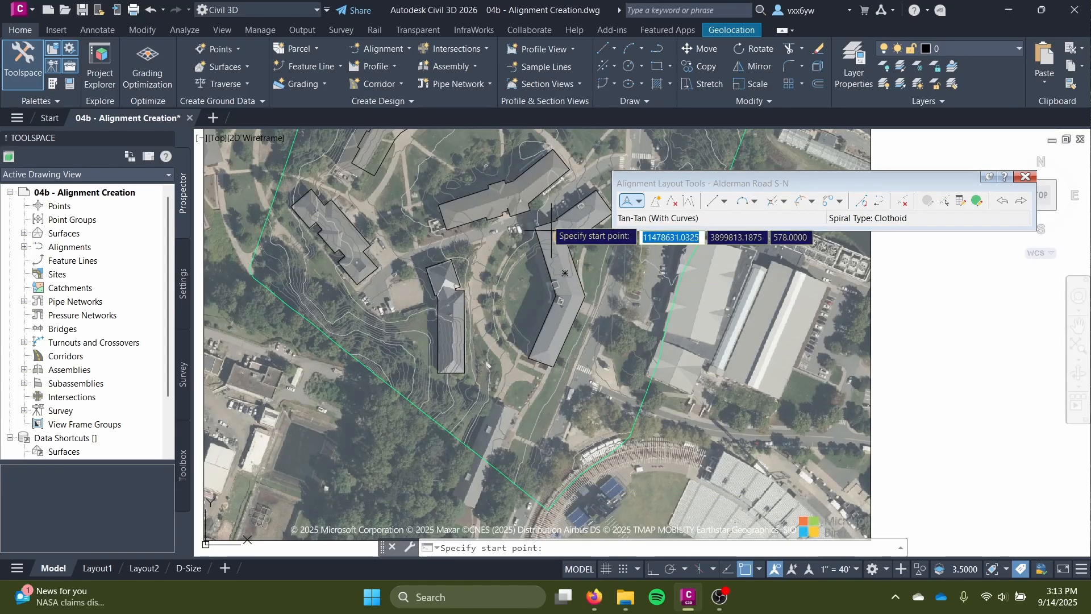
middle_click_drag(659, 255, 517, 495)
middle_click_drag(493, 157, 468, 437)
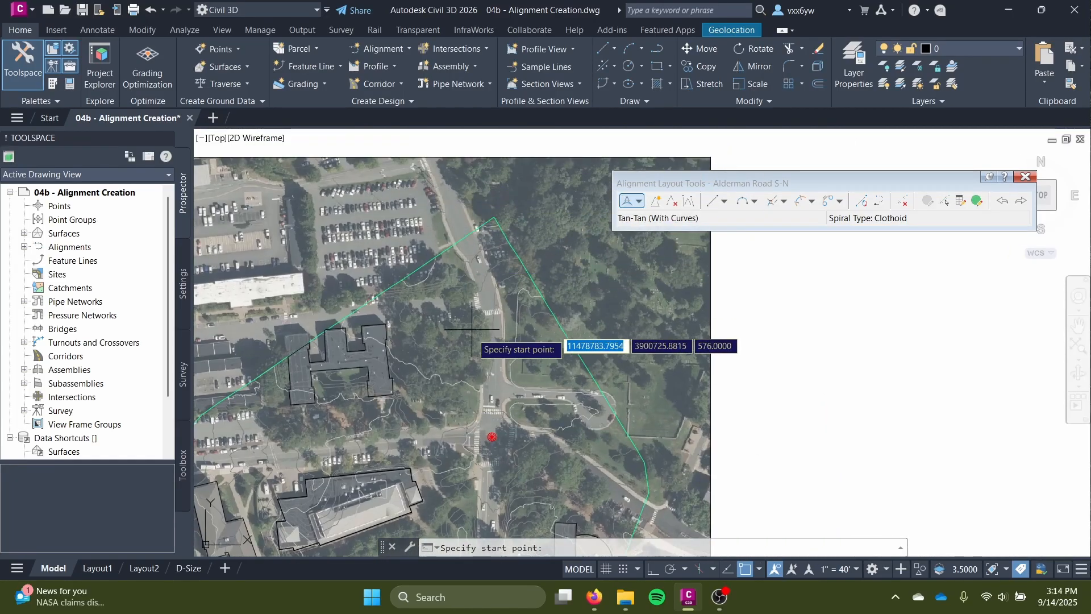
scroll(472, 334, "down", 3)
middle_click_drag(472, 334, 508, 169)
scroll(504, 356, "up", 5)
middle_click_drag(499, 381, 550, 128)
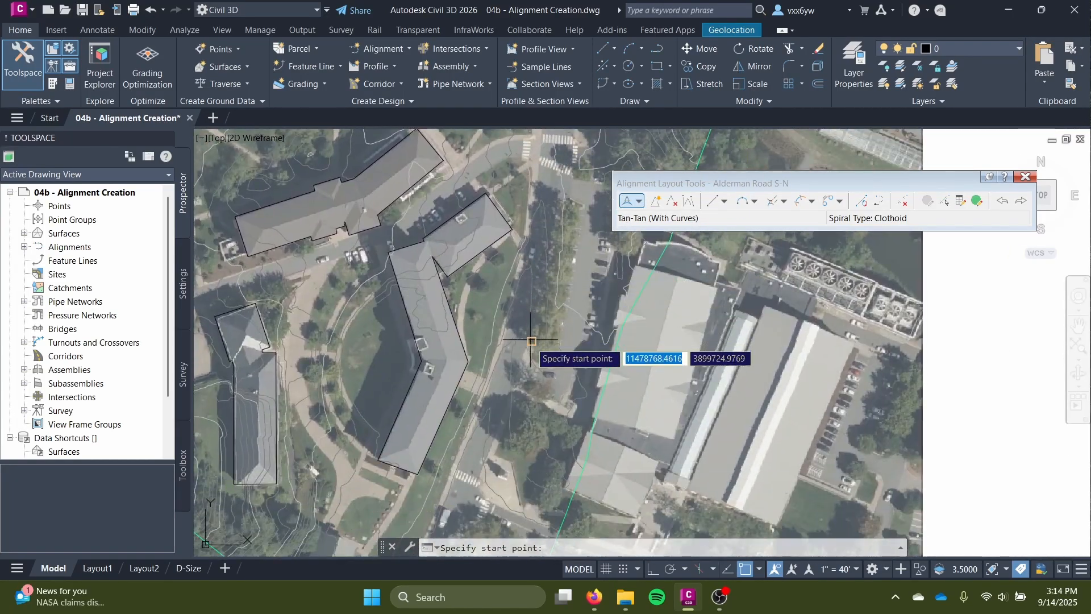
middle_click_drag(530, 388, 523, 284)
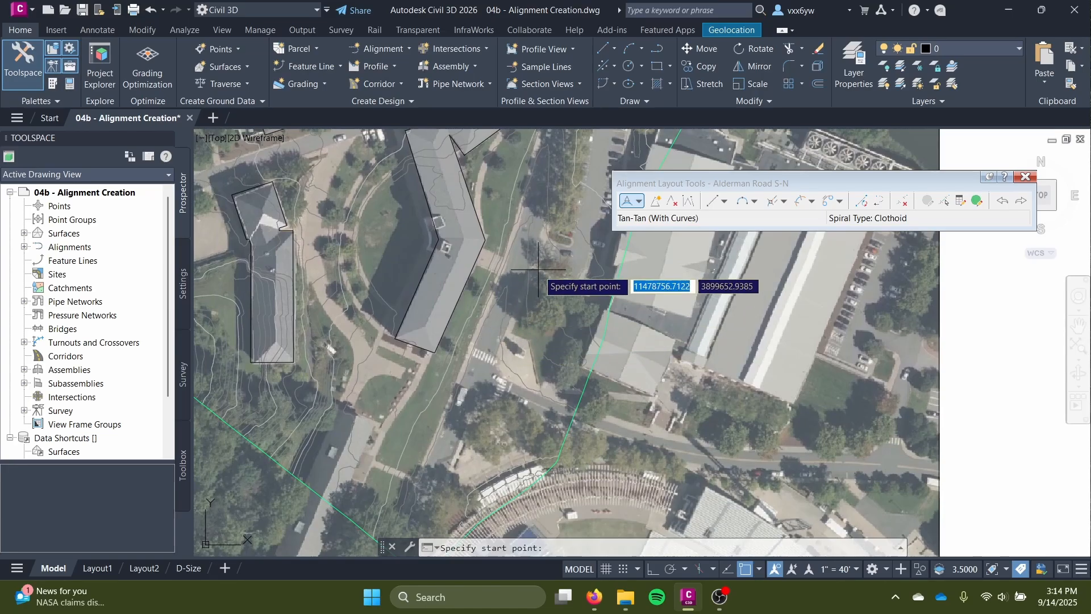
scroll(538, 269, "up", 5)
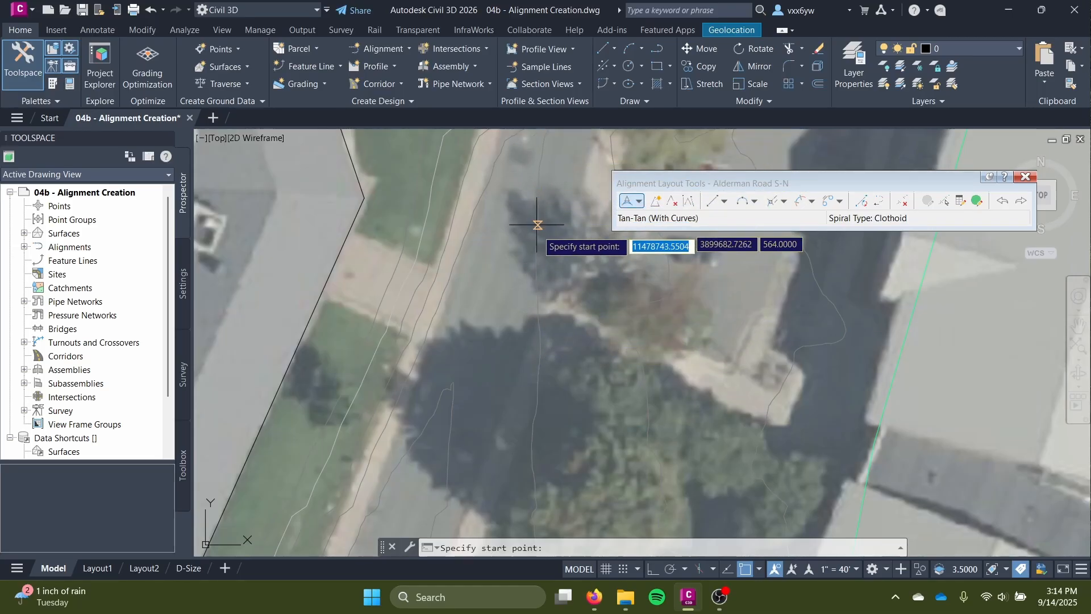
Turn off object snap and set the alignment's start point on the road's centerline at the southern end, just inside the surface boundary.
left_click(746, 569)
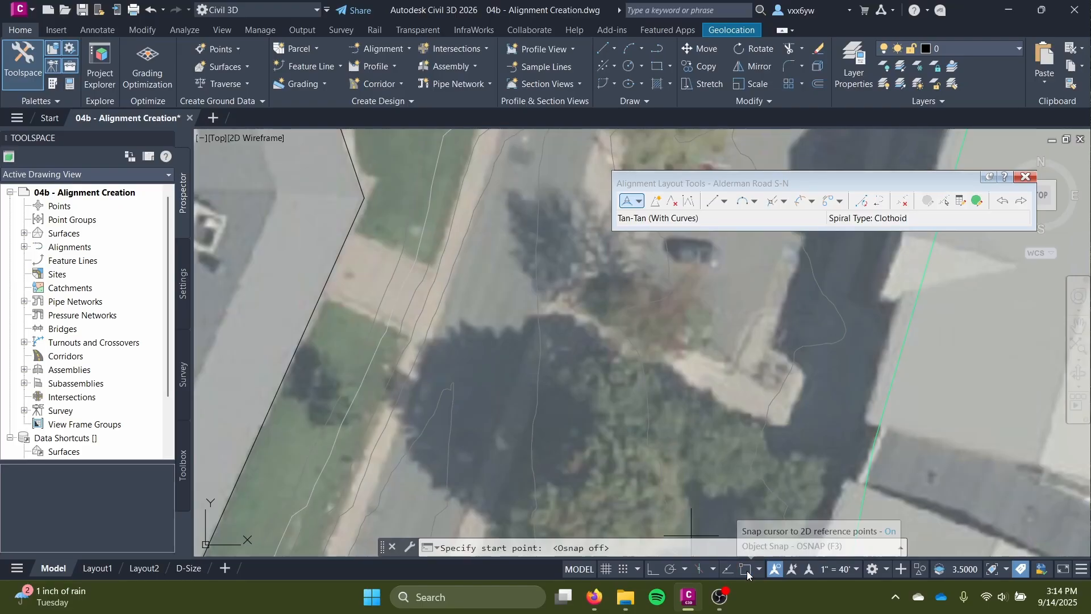
middle_click_drag(444, 359, 519, 124)
middle_click_drag(463, 431, 499, 260)
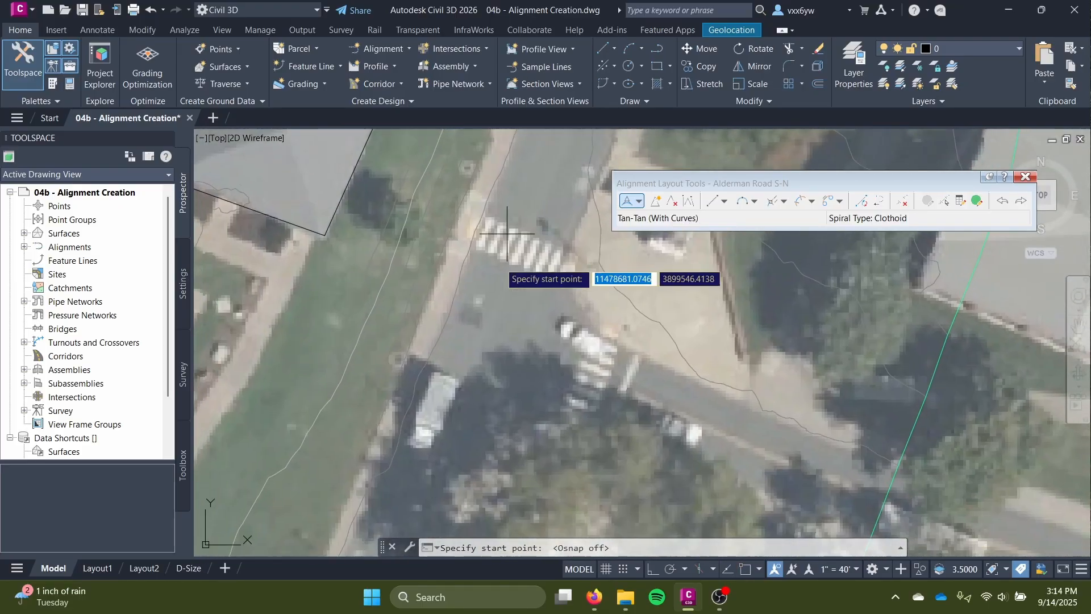
middle_click_drag(488, 398, 547, 221)
middle_click_drag(503, 443, 513, 270)
middle_click_drag(513, 398, 503, 319)
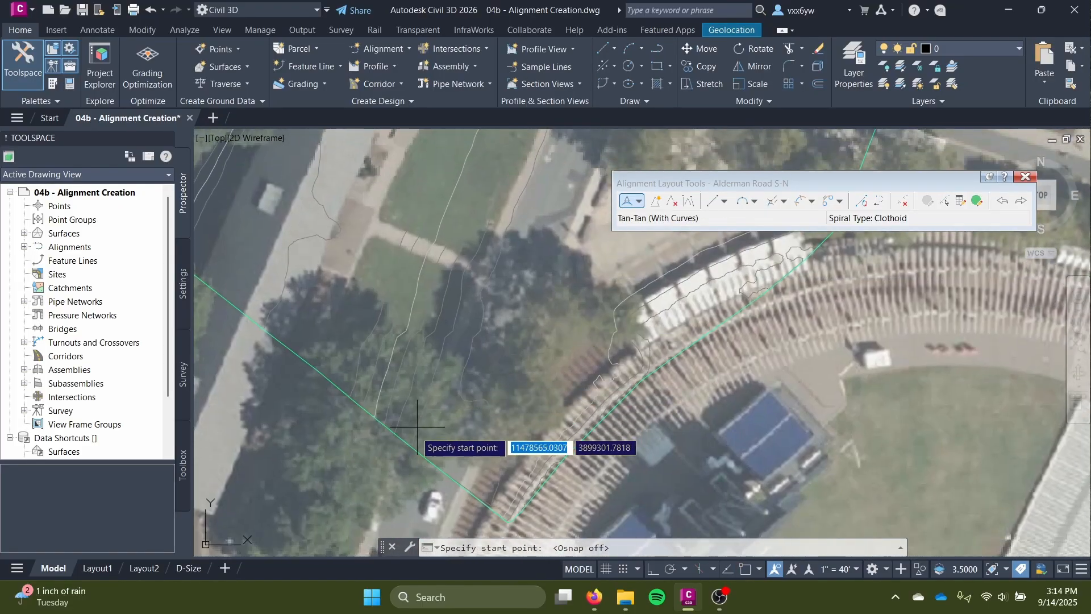
left_click(437, 460)
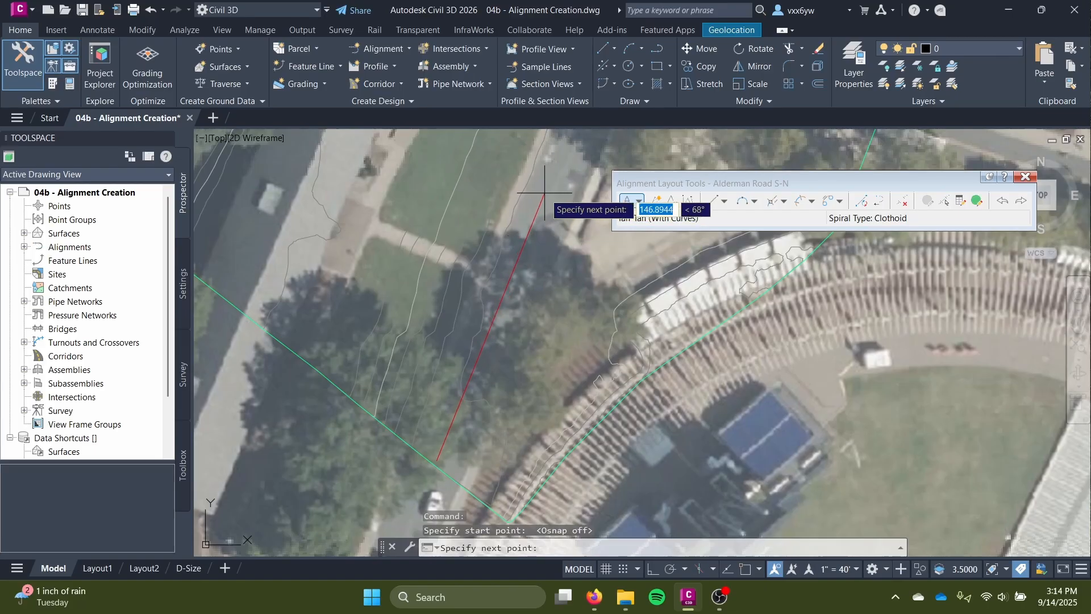
Place the next alignment points northward along the road's center, past the first crosswalk and through the bend beside the angled building.
middle_click_drag(576, 145, 458, 473)
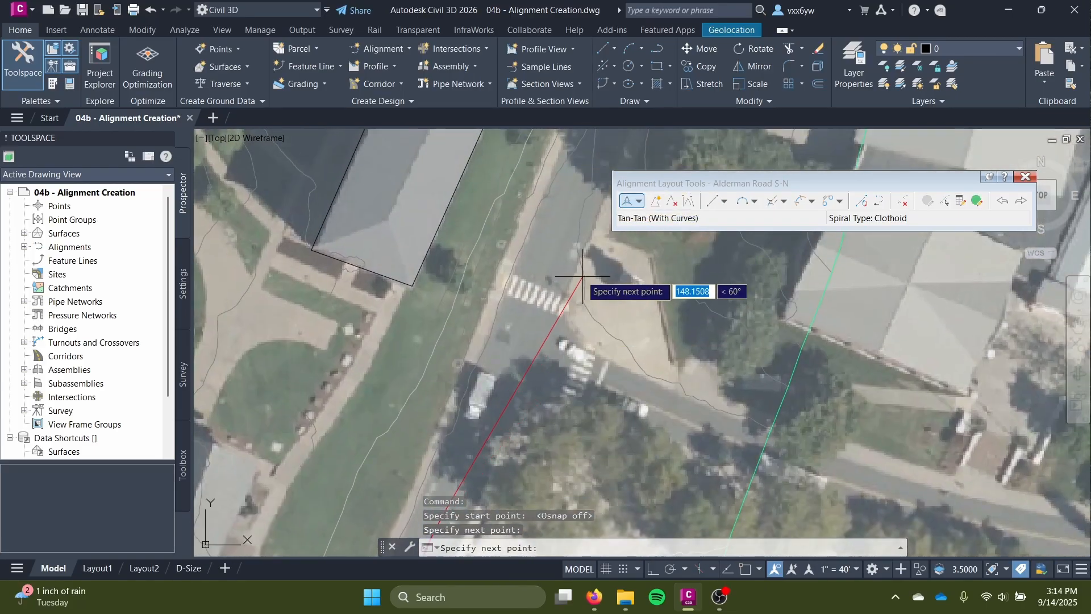
left_click(537, 275)
middle_click_drag(562, 227, 450, 484)
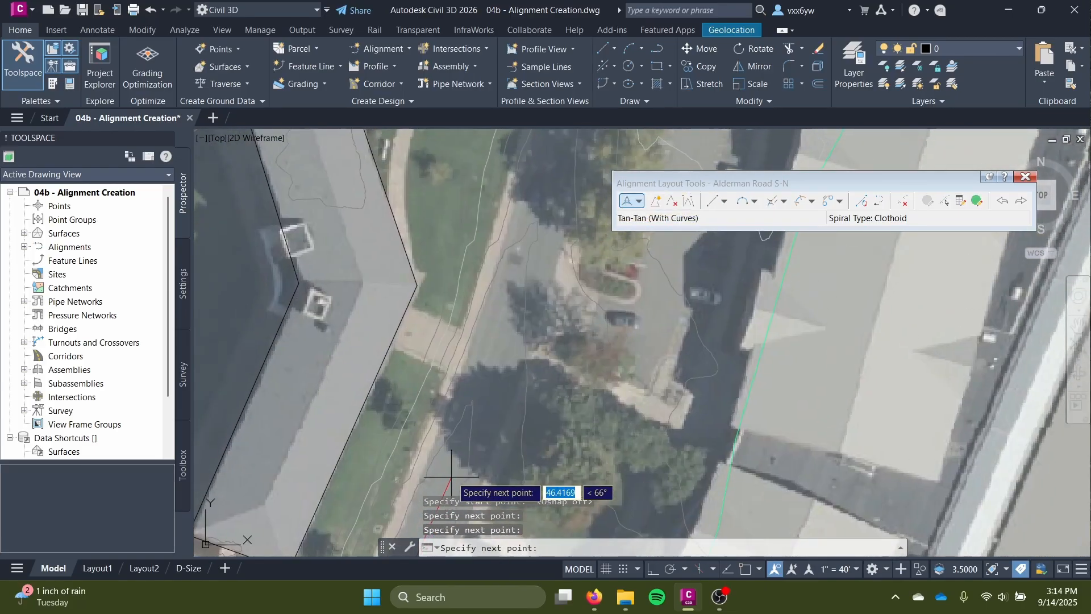
scroll(475, 392, "down", 4)
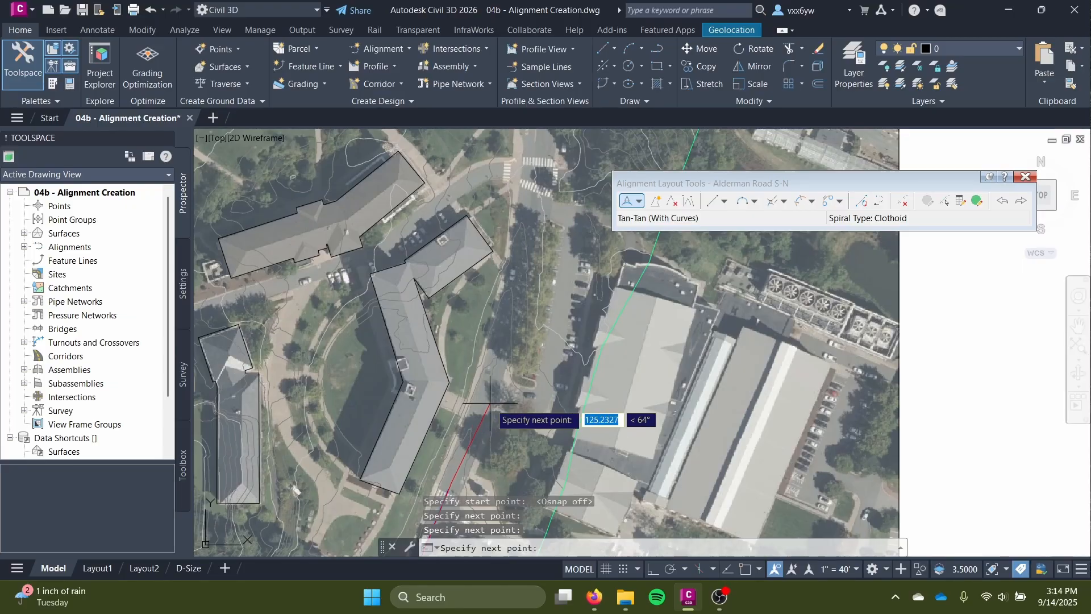
left_click(486, 392)
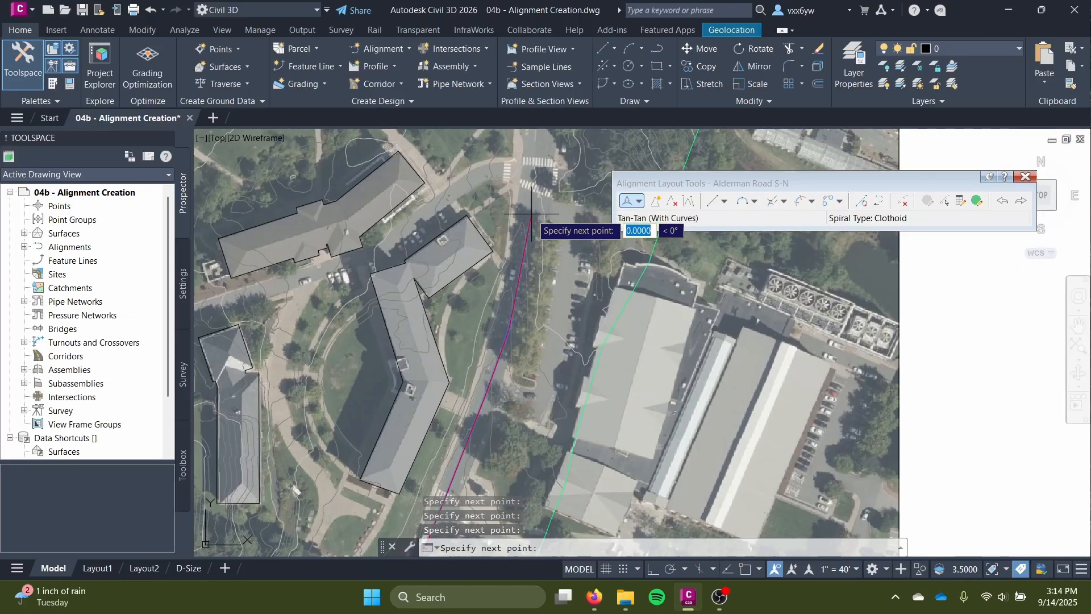
Extend the alignment north along the road's center, through the next intersection and past the open field to the far crosswalk of the following intersection.
middle_click_drag(542, 162, 513, 318)
scroll(508, 277, "up", 2)
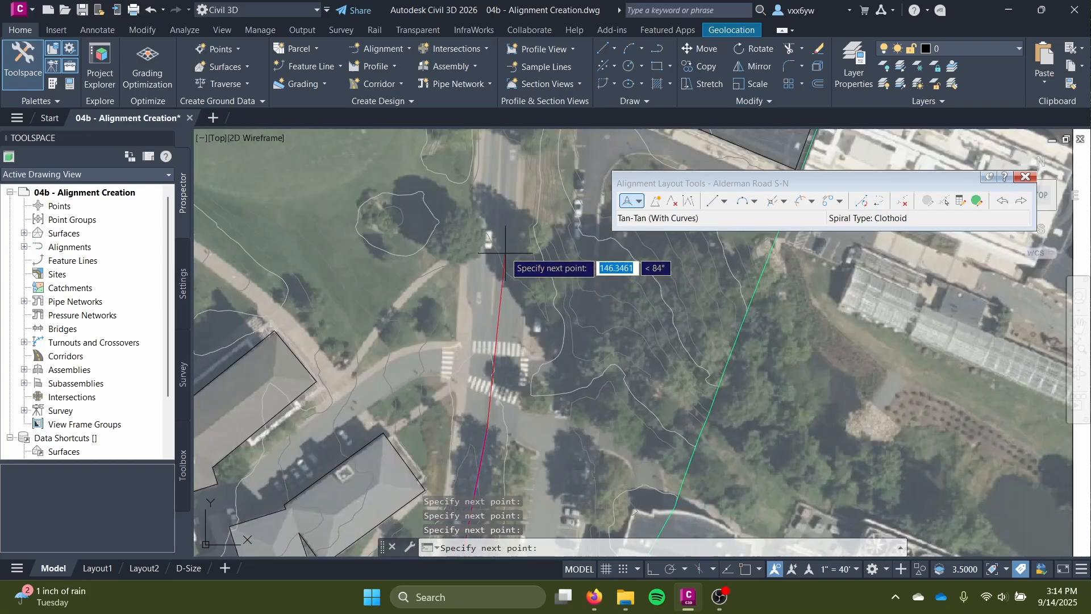
left_click(492, 231)
middle_click_drag(503, 173, 429, 498)
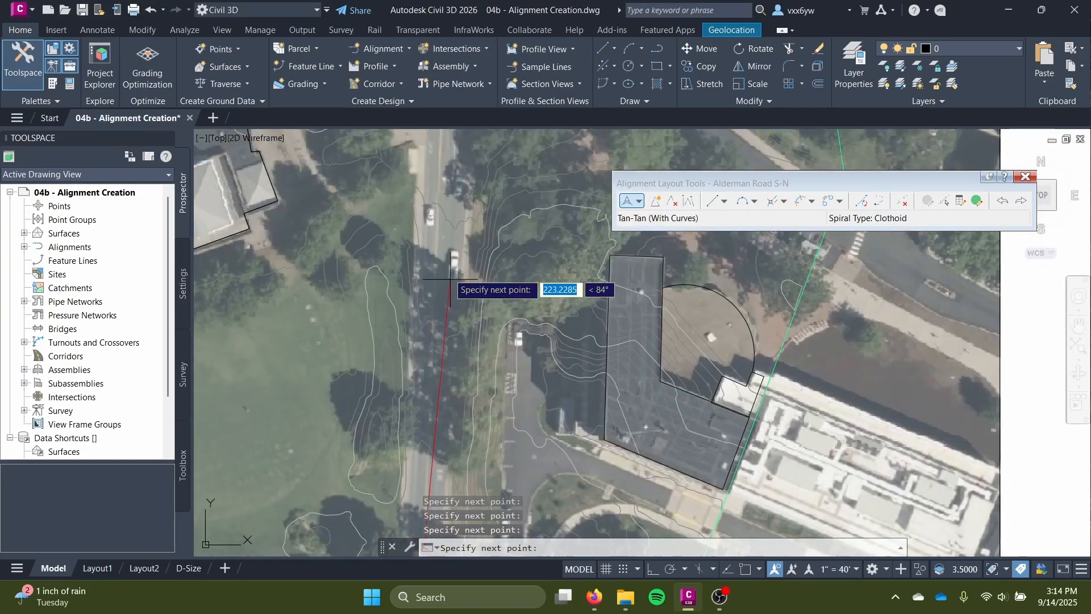
left_click(440, 218)
middle_click_drag(440, 219, 414, 415)
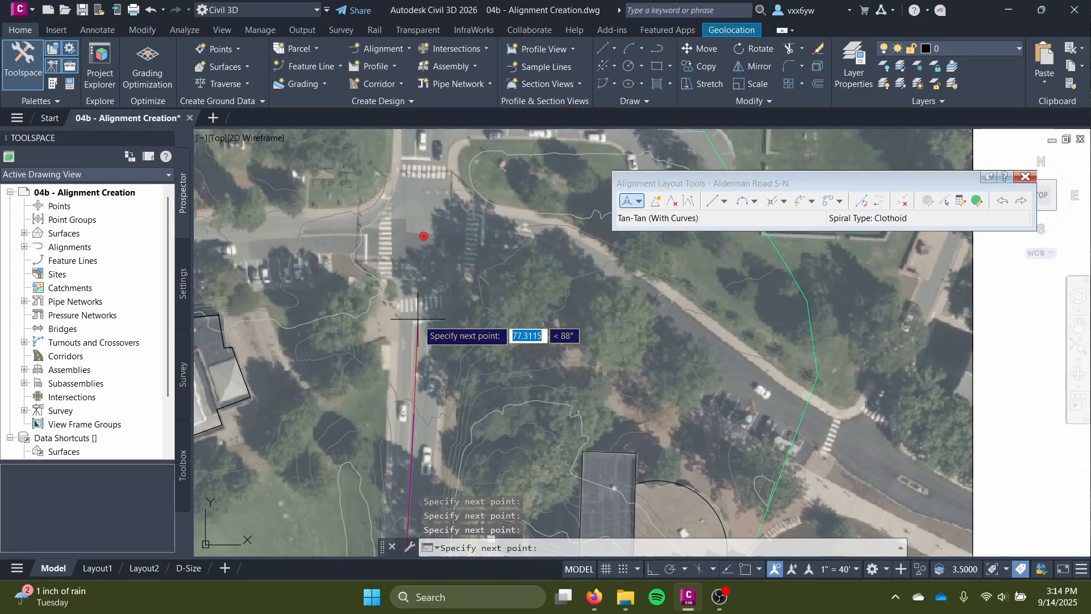
left_click(428, 152)
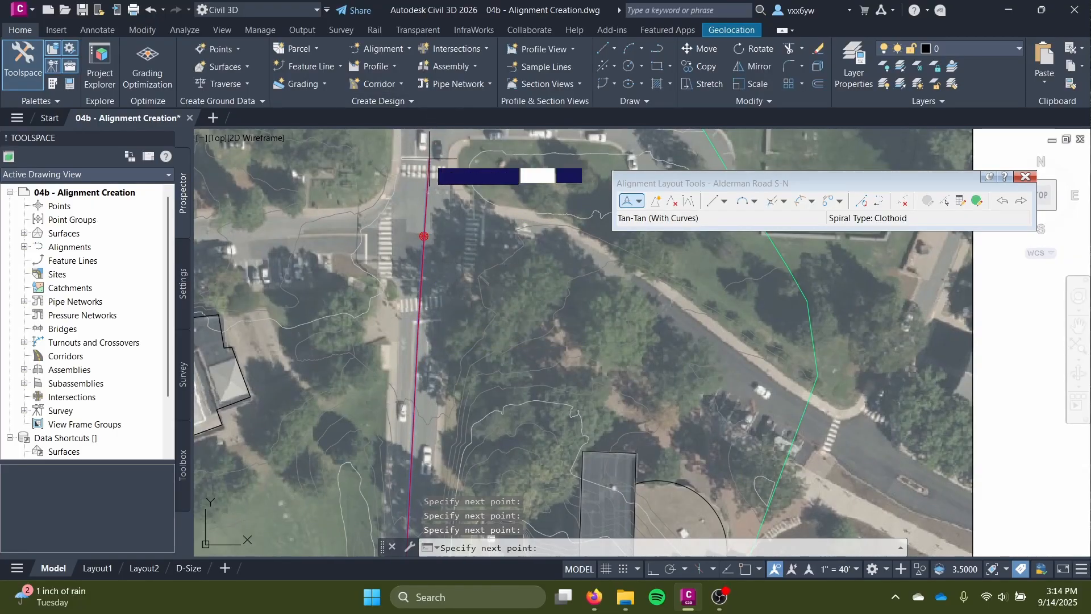
Follow the road's northwest curve with further points, place the end point at the white vehicle near the northern boundary, and finish the layout.
middle_click_drag(427, 152, 370, 451)
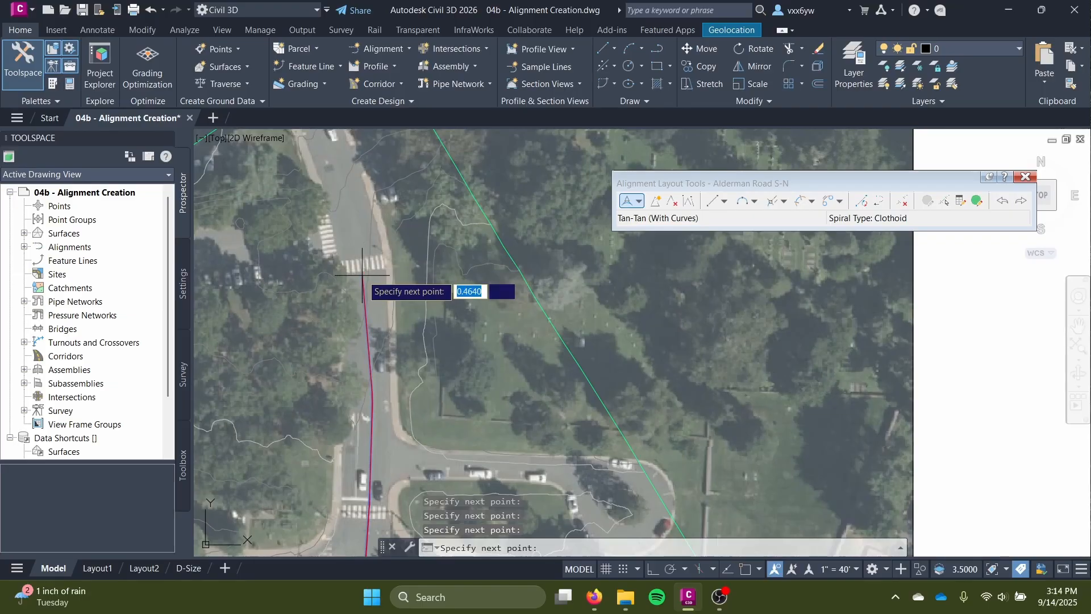
scroll(364, 270, "up", 5)
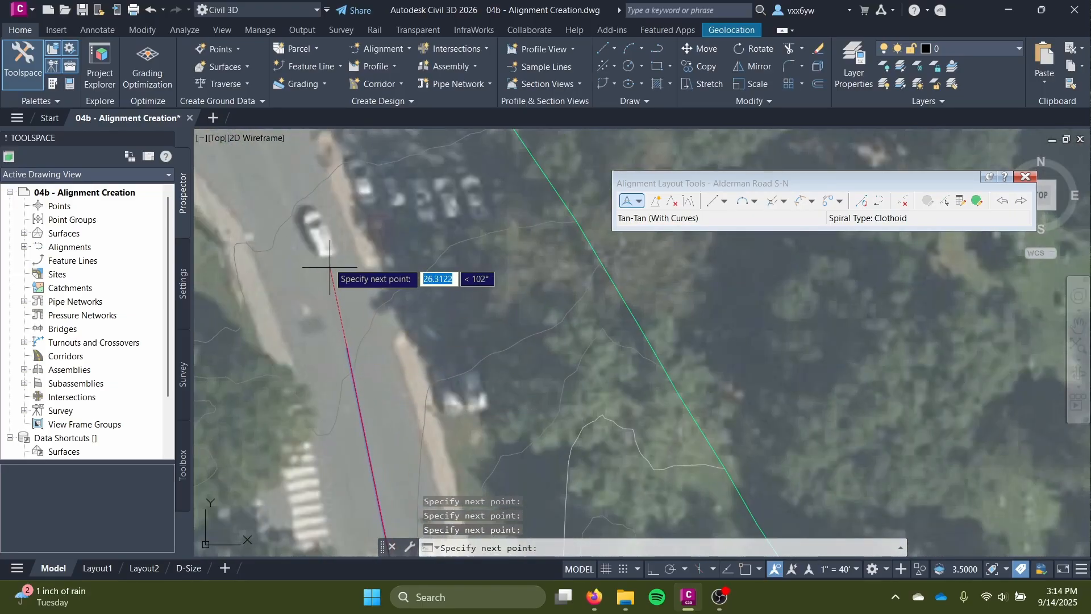
left_click(305, 218)
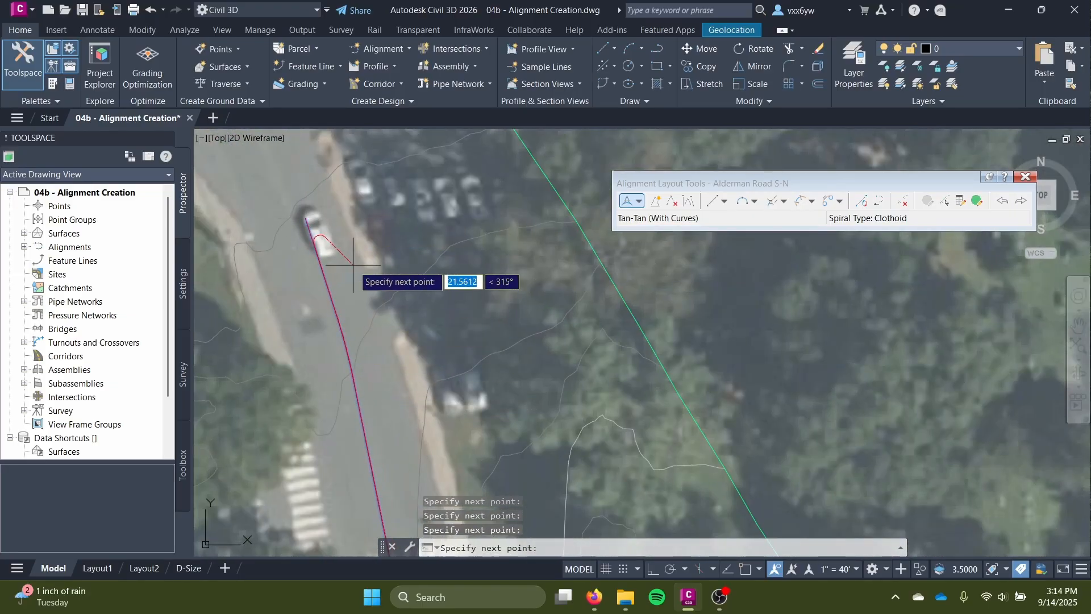
key("Return")
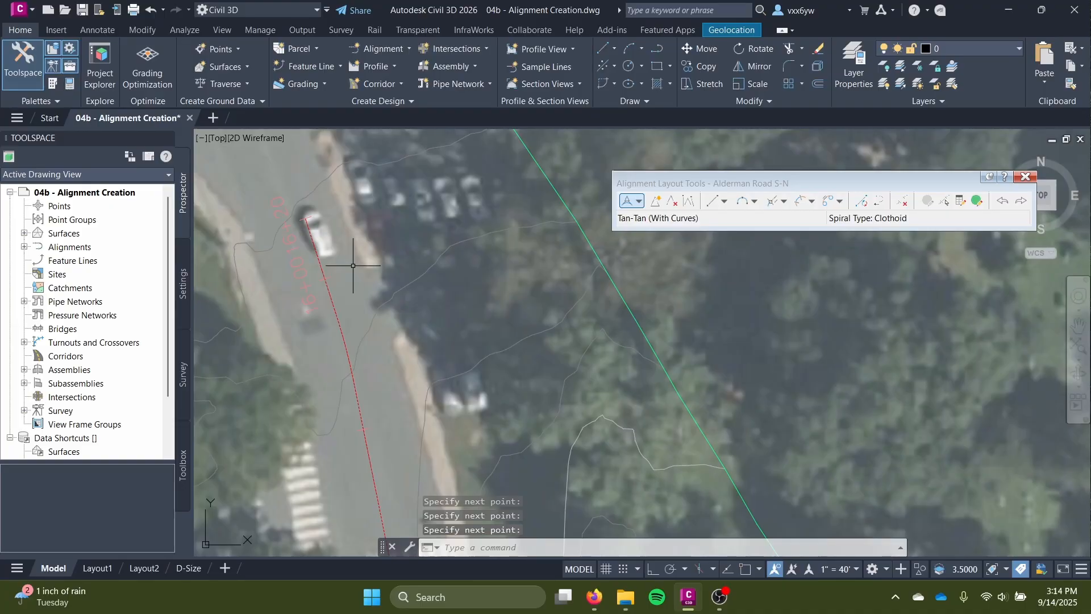
Examine the new alignment's position and station labels toward its southern end, around station 1+00.
scroll(353, 267, "down", 5)
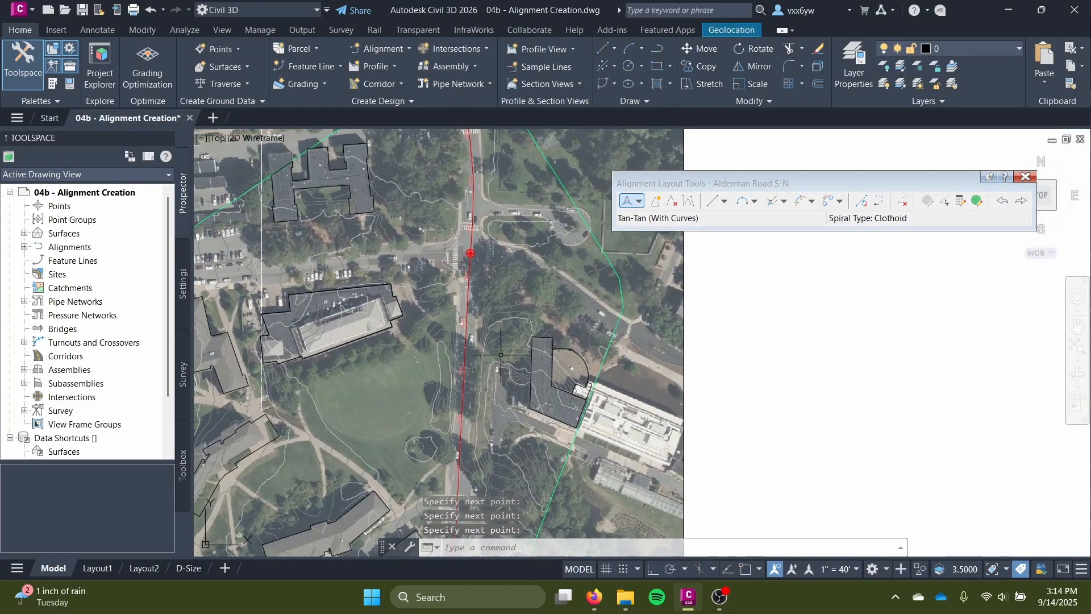
scroll(501, 355, "up", 10)
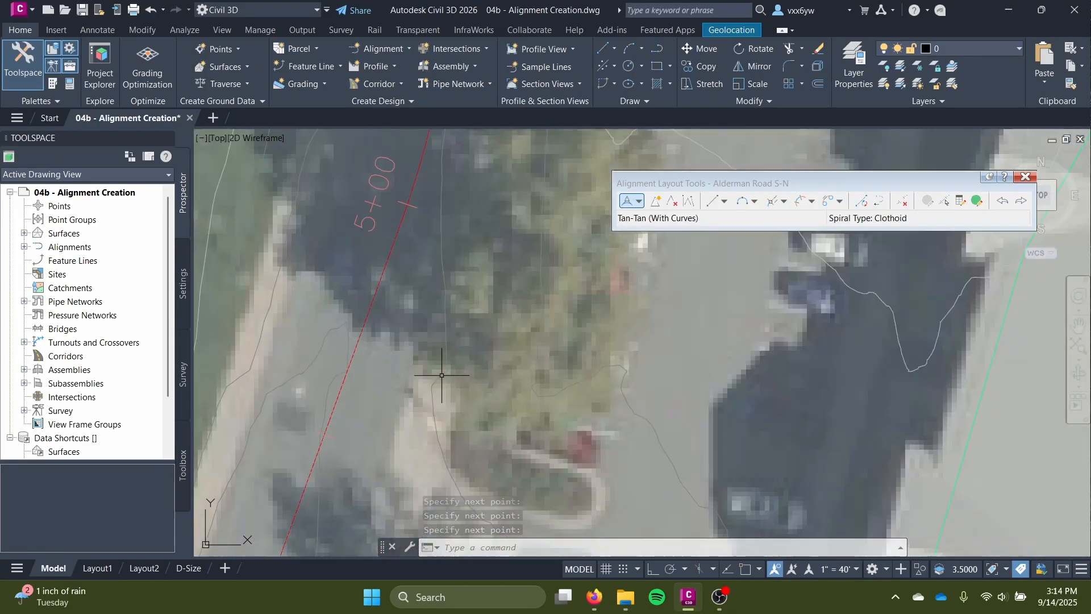
middle_click_drag(442, 375, 463, 426)
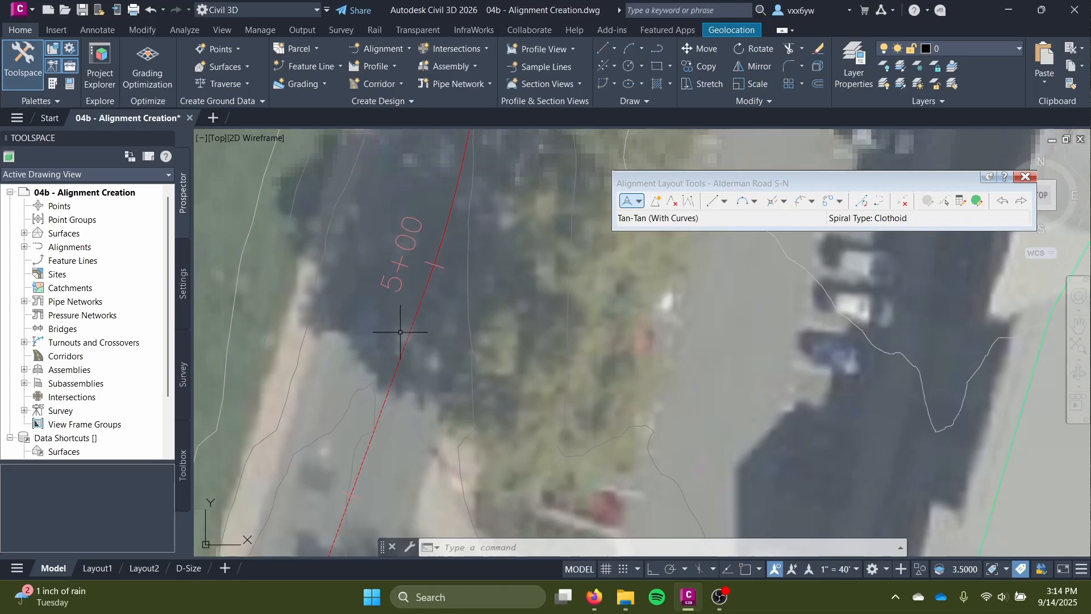
scroll(400, 331, "down", 8)
middle_click_drag(369, 387, 468, 218)
scroll(416, 381, "up", 4)
middle_click_drag(384, 396, 422, 299)
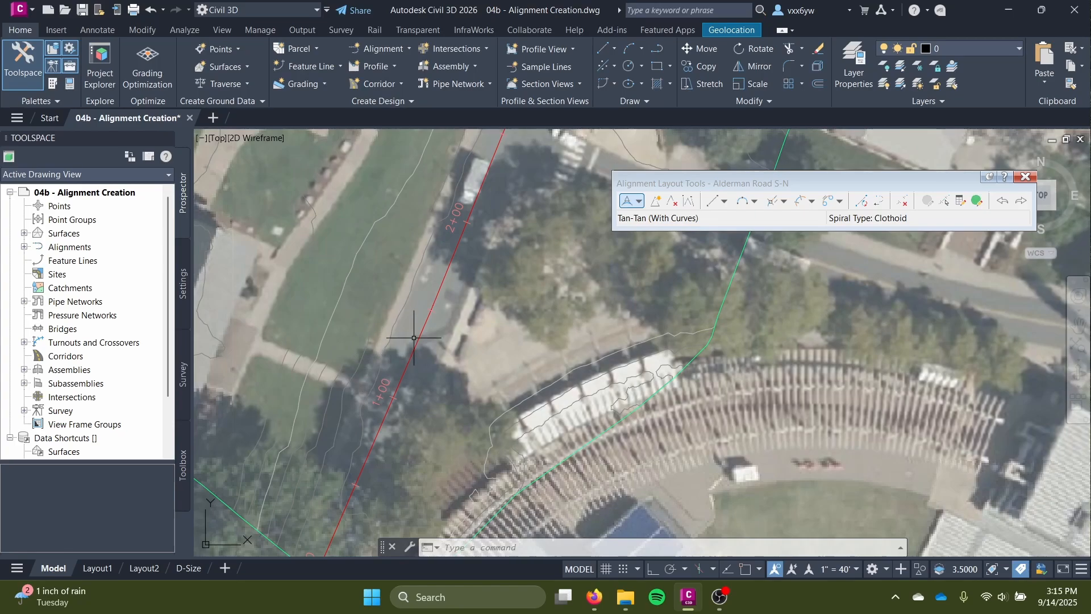
scroll(424, 316, "up", 6)
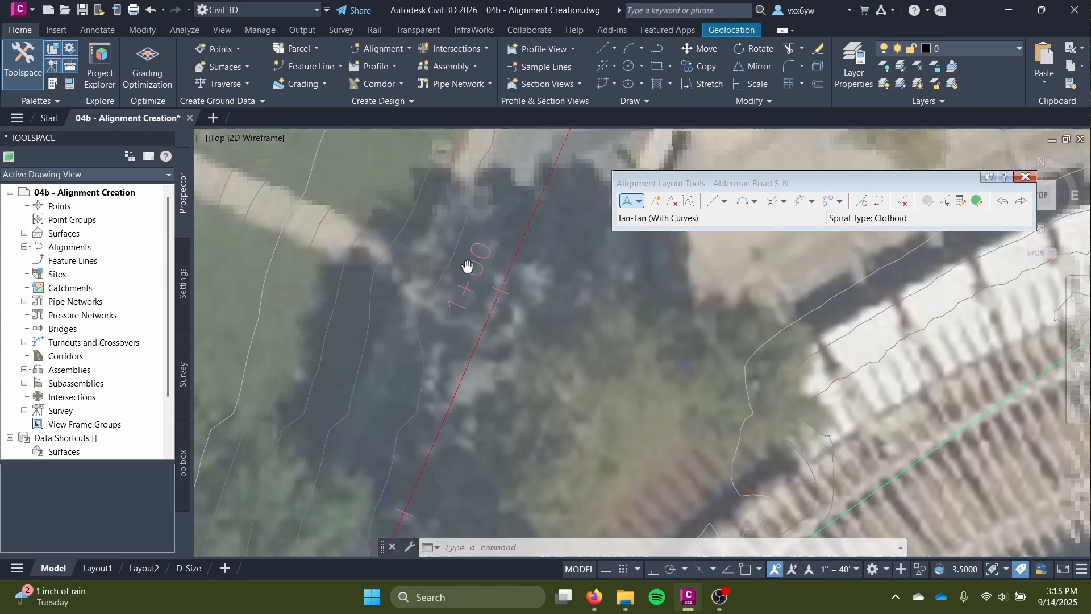
scroll(445, 346, "up", 3)
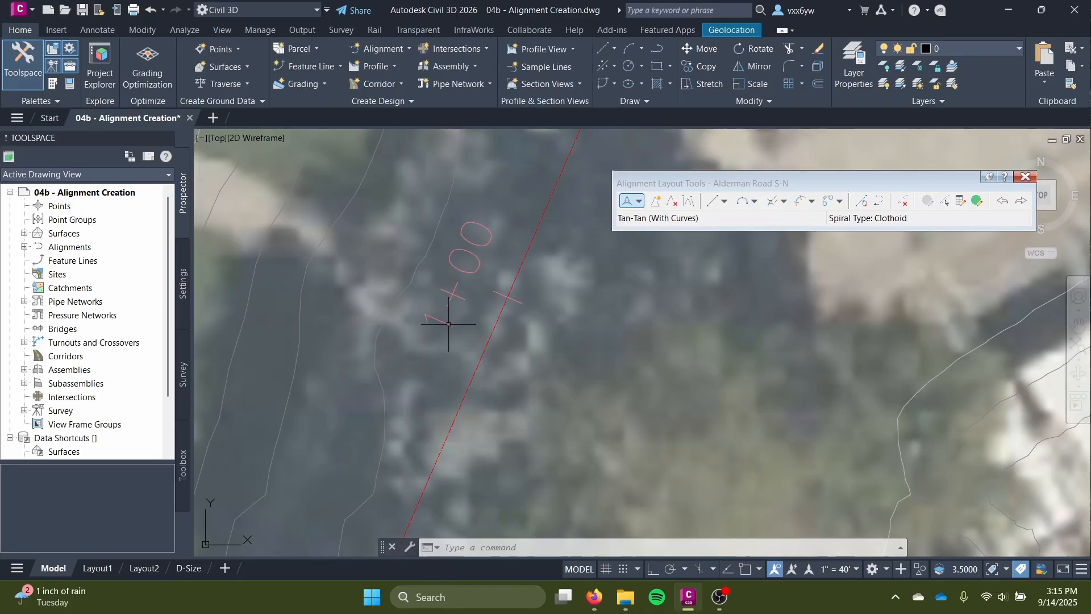
mouse_move(420, 329)
scroll(479, 340, "down", 3)
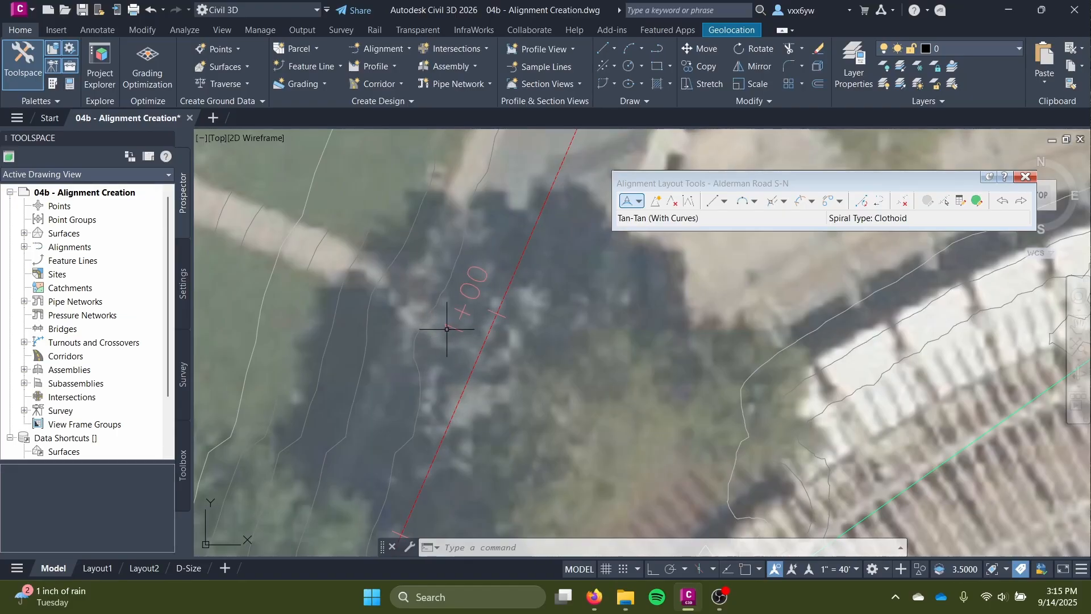
Follow the alignment northward from station 1+00, checking its fit to the road and the station labels up to its northern end.
middle_click_drag(492, 241, 424, 412)
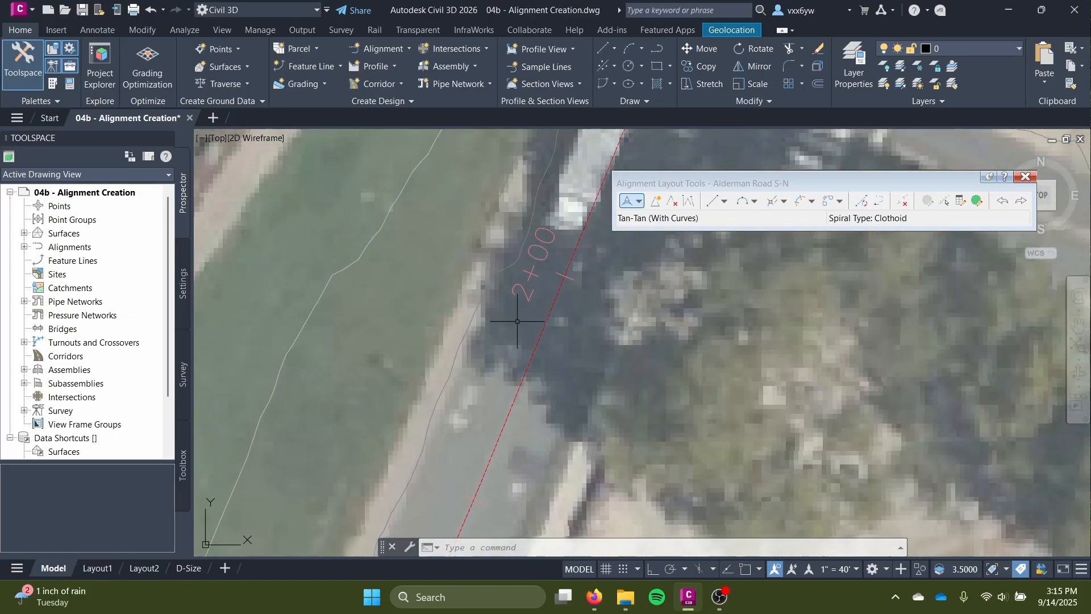
middle_click_drag(522, 258, 448, 442)
scroll(448, 442, "down", 2)
middle_click_drag(477, 294, 426, 421)
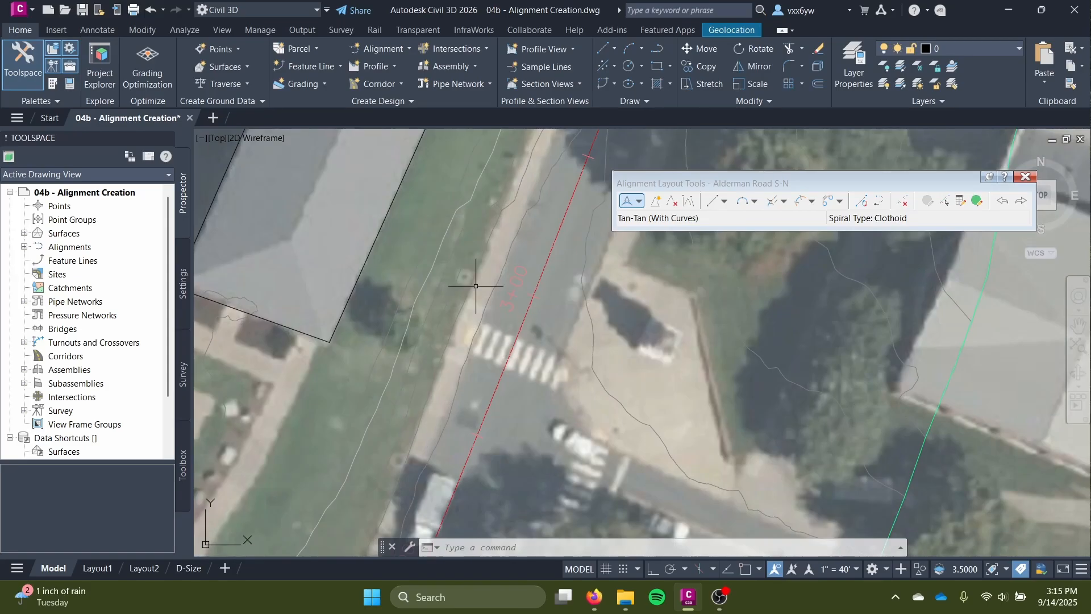
middle_click_drag(501, 268, 451, 410)
scroll(452, 410, "down", 4)
middle_click_drag(497, 250, 492, 455)
middle_click_drag(493, 231, 486, 512)
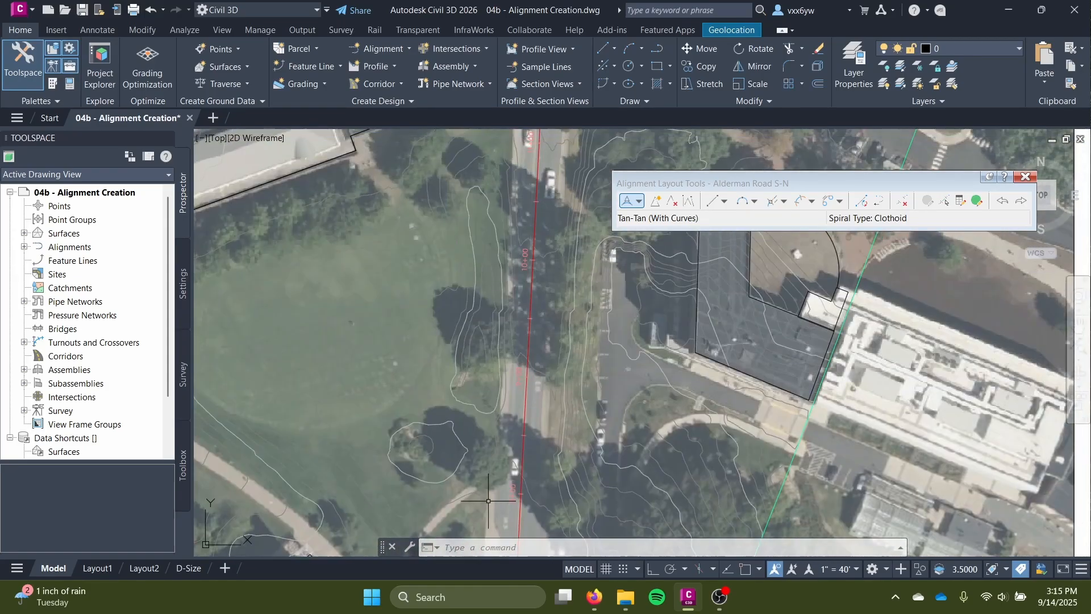
scroll(490, 483, "down", 2)
middle_click_drag(519, 277, 502, 521)
middle_click_drag(512, 306, 534, 484)
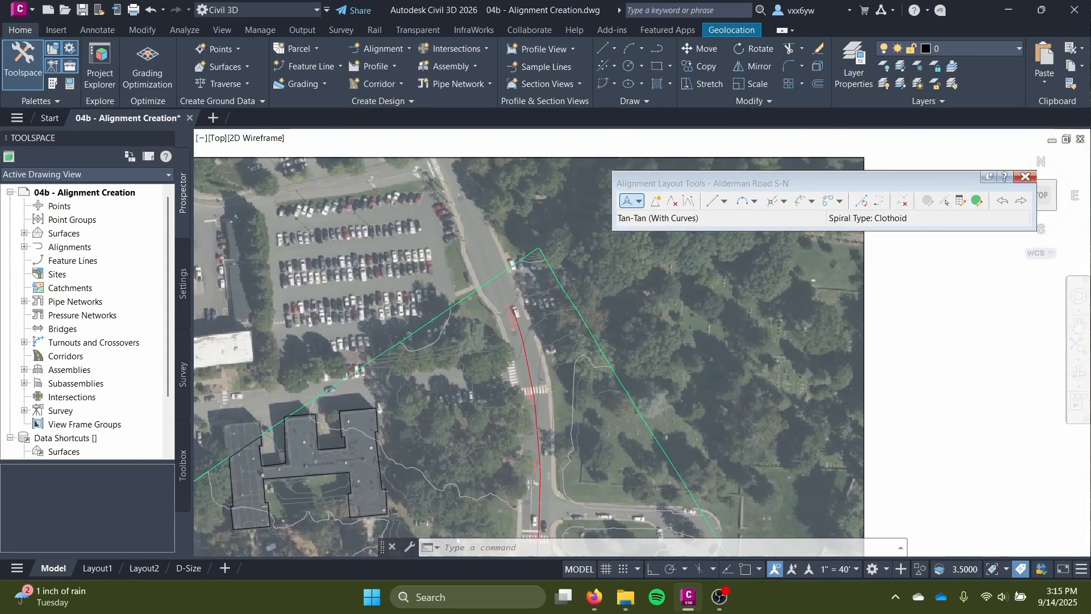
scroll(489, 284, "up", 6)
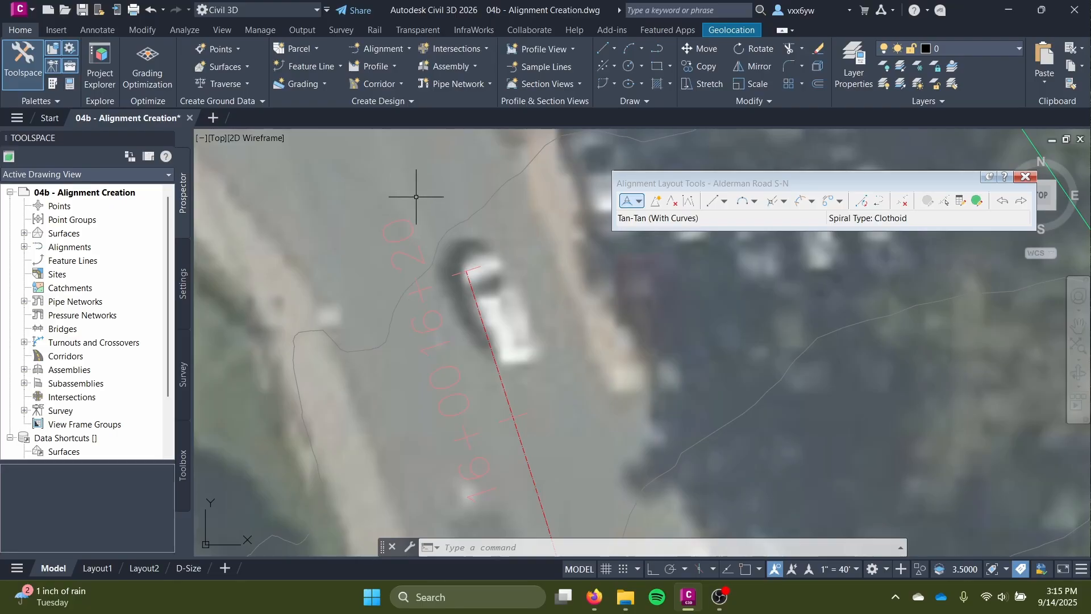
scroll(557, 358, "down", 5)
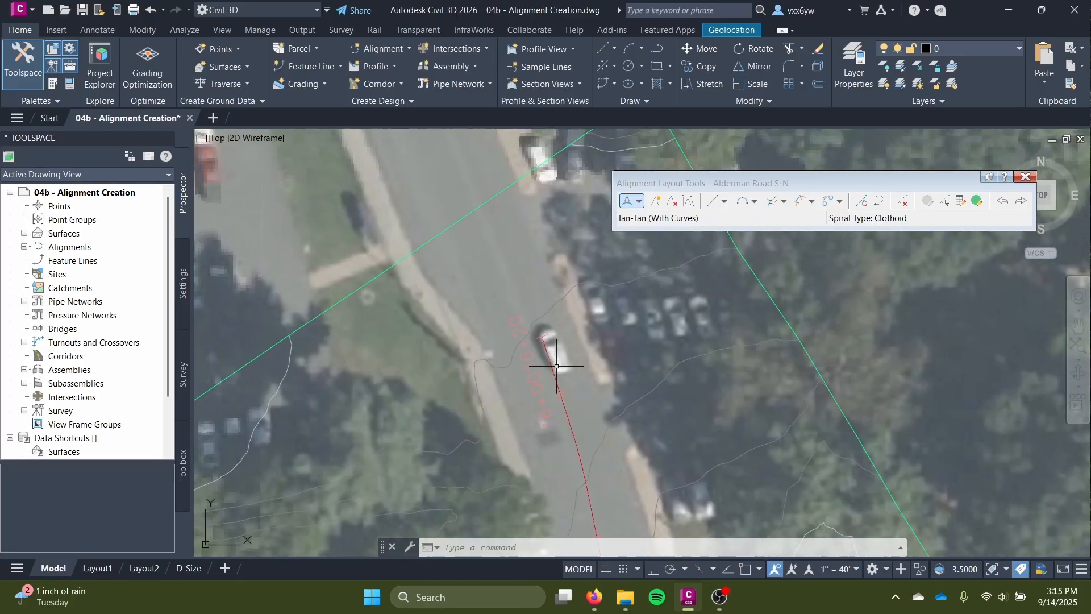
scroll(553, 346, "down", 5)
middle_click_drag(626, 450, 623, 301)
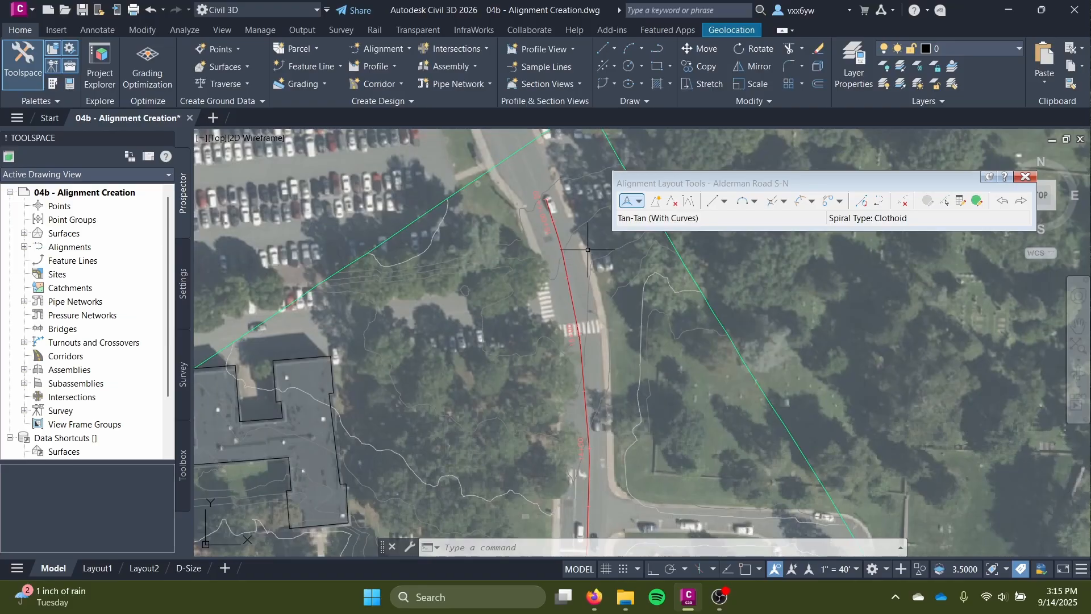
Delete the alignment's northernmost tangent and the adjoining curve with the Delete Sub-entity command.
left_click(547, 254)
scroll(523, 360, "down", 2)
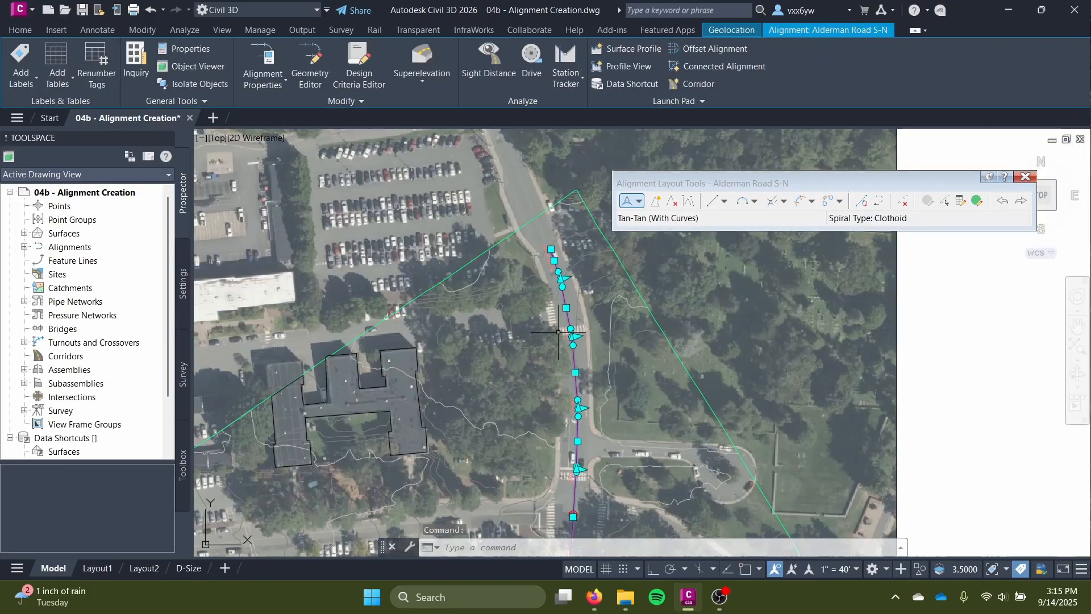
middle_click_drag(531, 455, 573, 189)
middle_click_drag(538, 292, 557, 438)
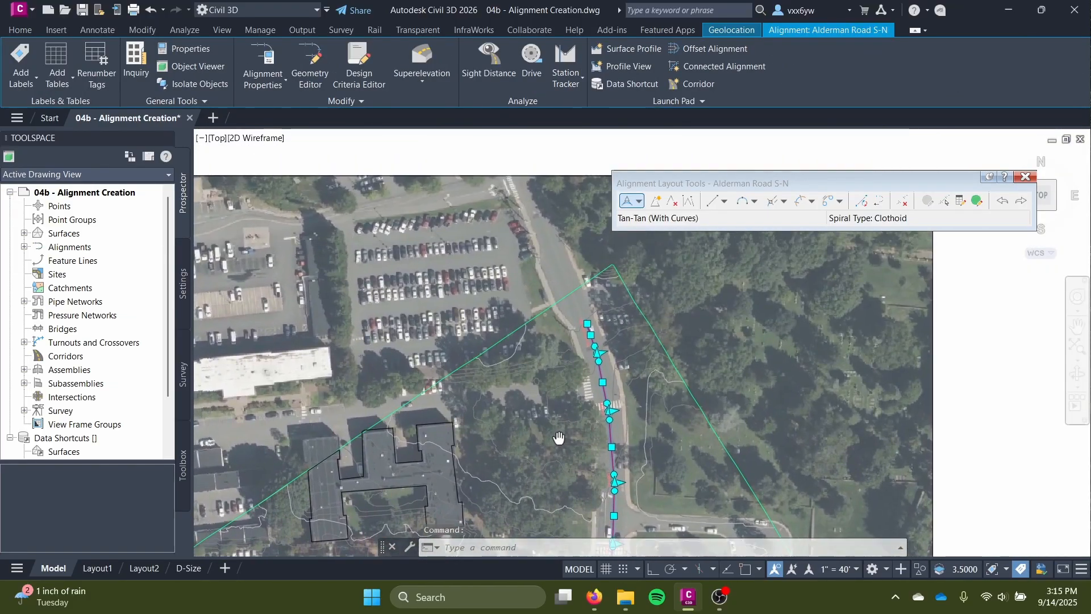
scroll(563, 390, "up", 6)
middle_click_drag(604, 159, 555, 426)
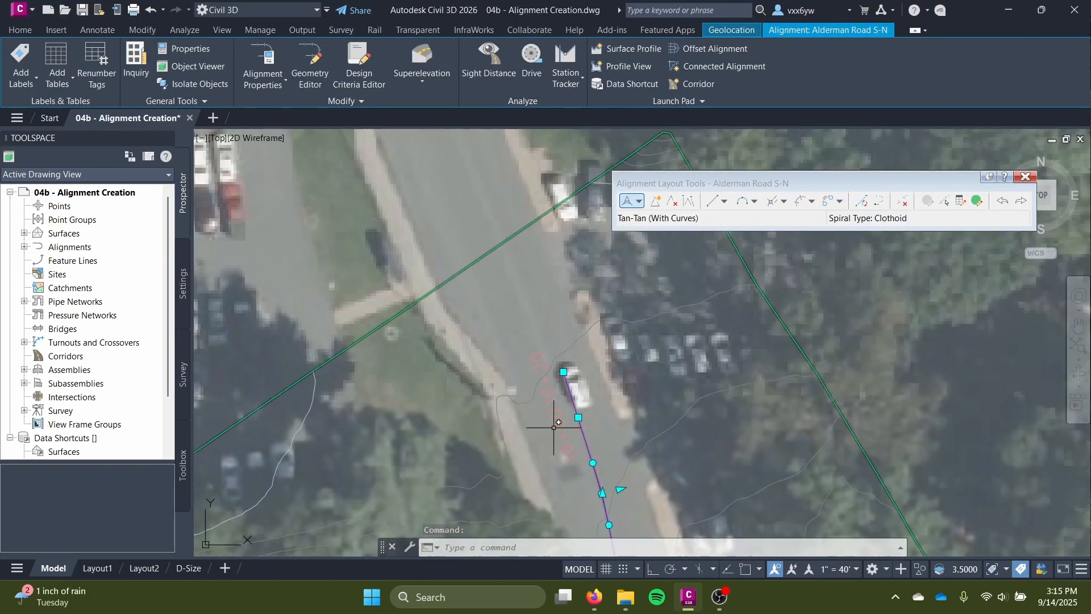
left_click(902, 201)
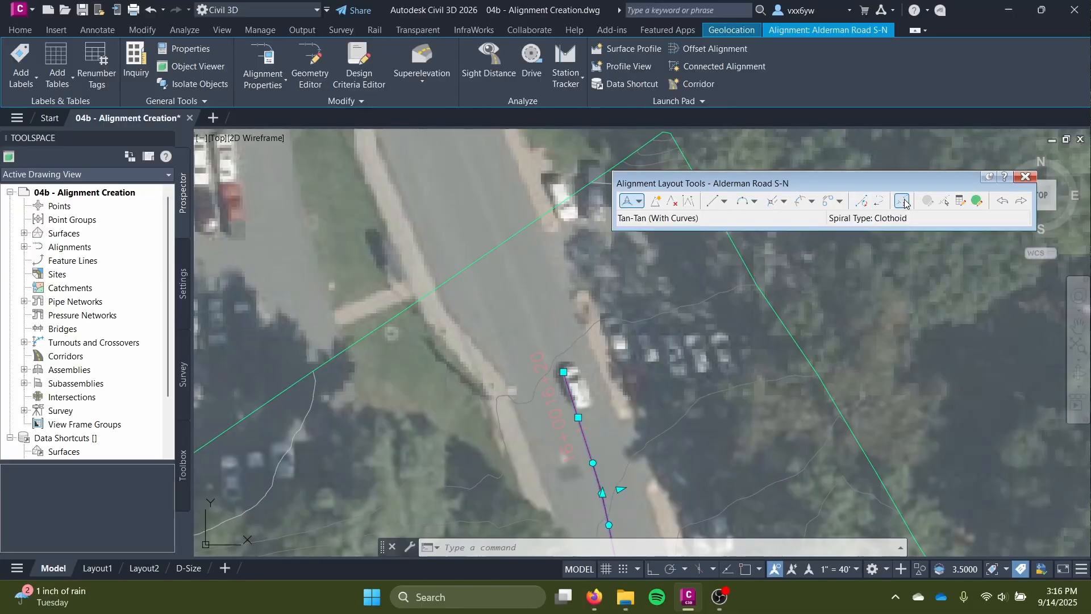
scroll(595, 403, "up", 2)
scroll(595, 403, "up", 2)
left_click(545, 387)
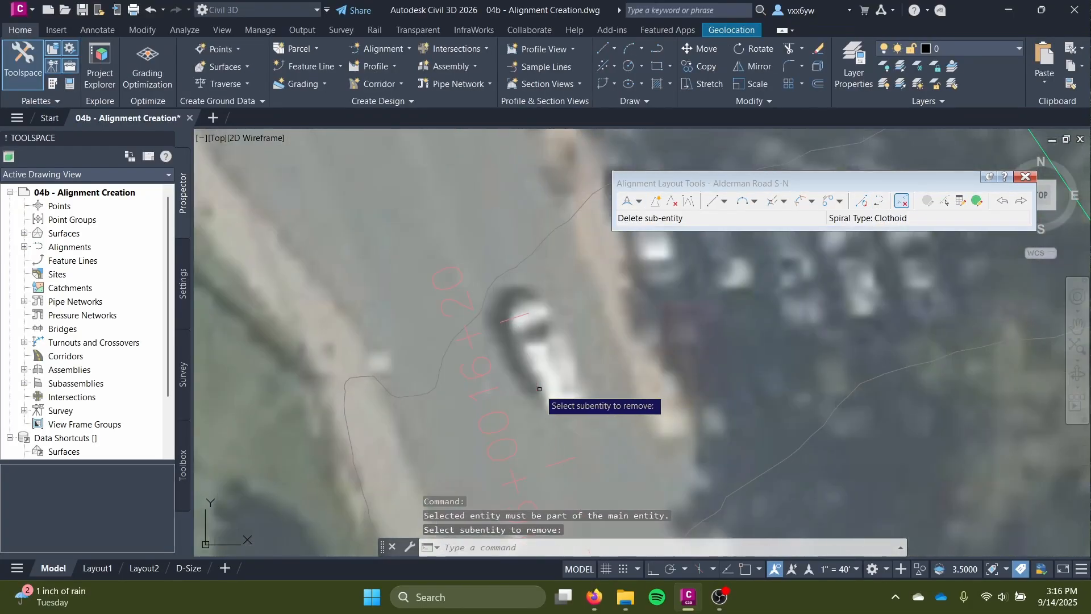
scroll(561, 406, "down", 4)
middle_click_drag(582, 479, 565, 351)
left_click(568, 372)
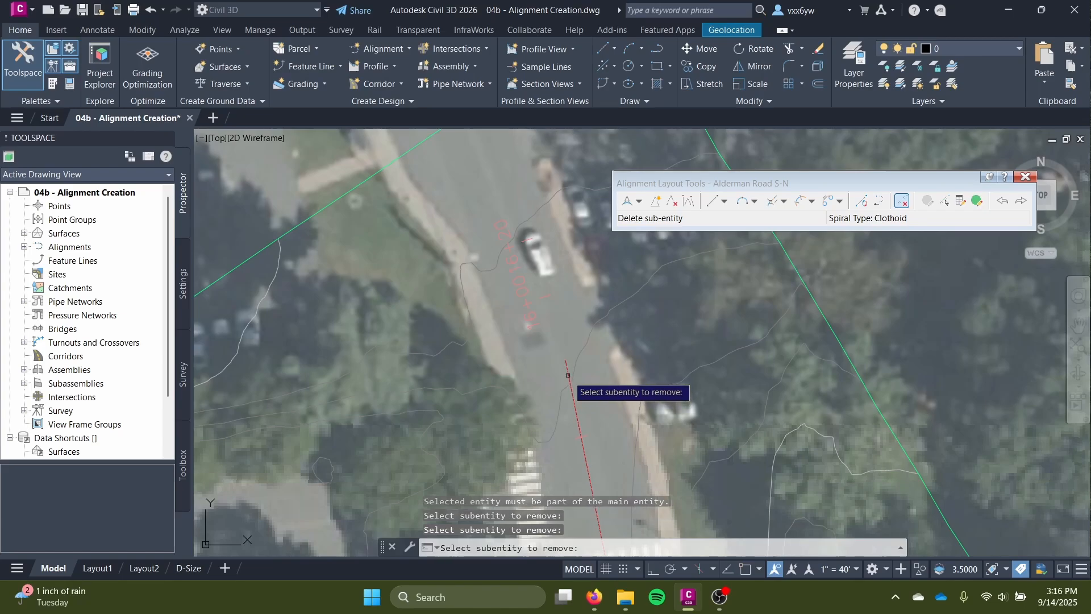
Delete the remaining northernmost tangent back to the crosswalk and finish removing sub-entities.
left_click(570, 391)
middle_click_drag(570, 390, 567, 255)
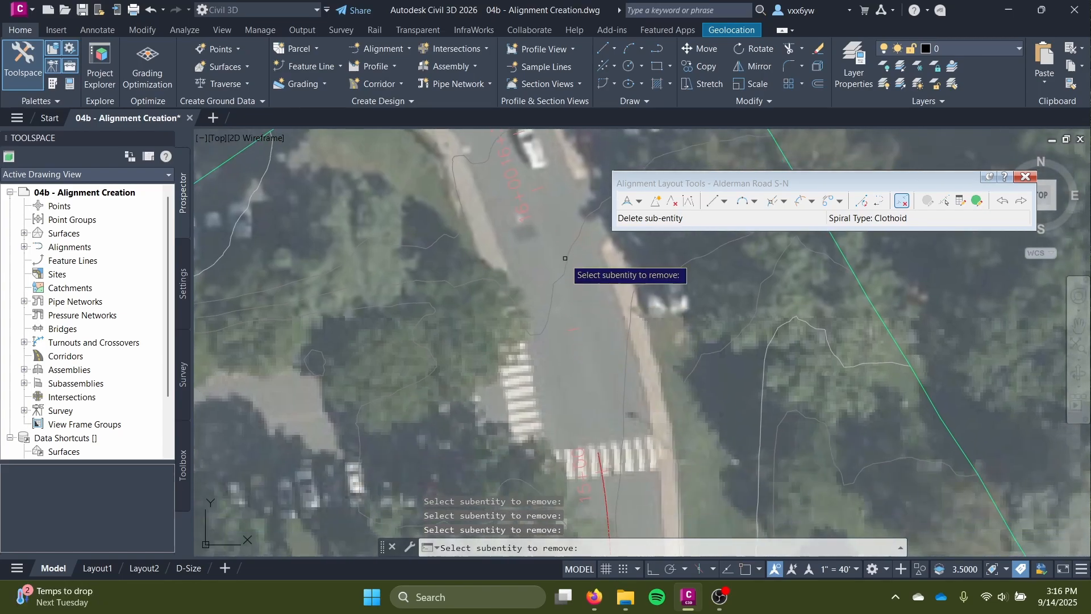
key("Escape")
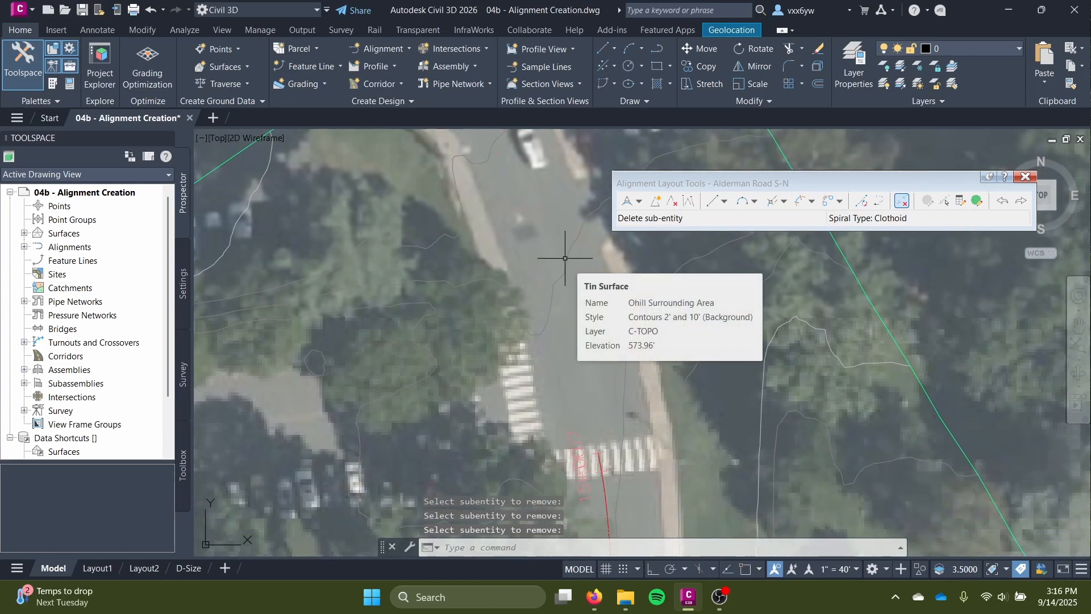
left_click(655, 201)
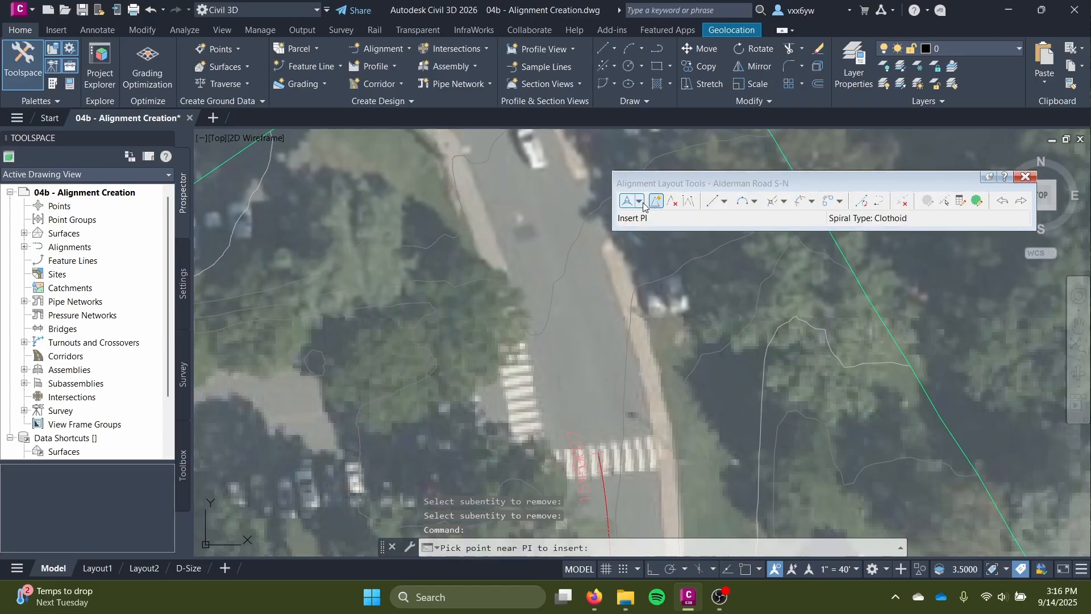
left_click(640, 203)
left_click(656, 202)
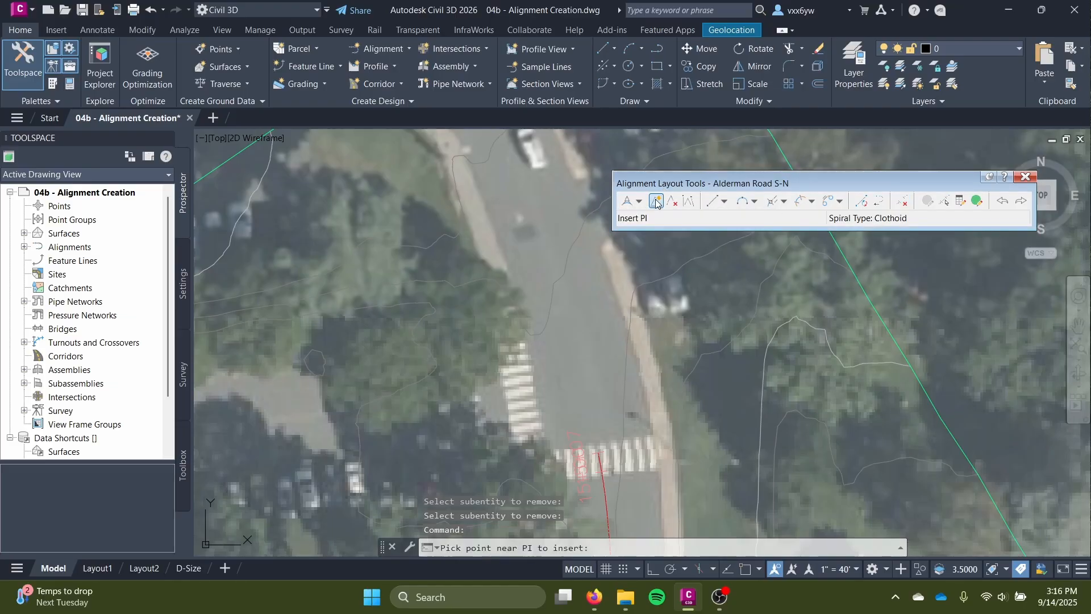
Start a Tangent-Tangent (With Curves) layout and snap its start point to the alignment's northern end at the crosswalk, with object snap on.
left_click(640, 201)
left_click(645, 227)
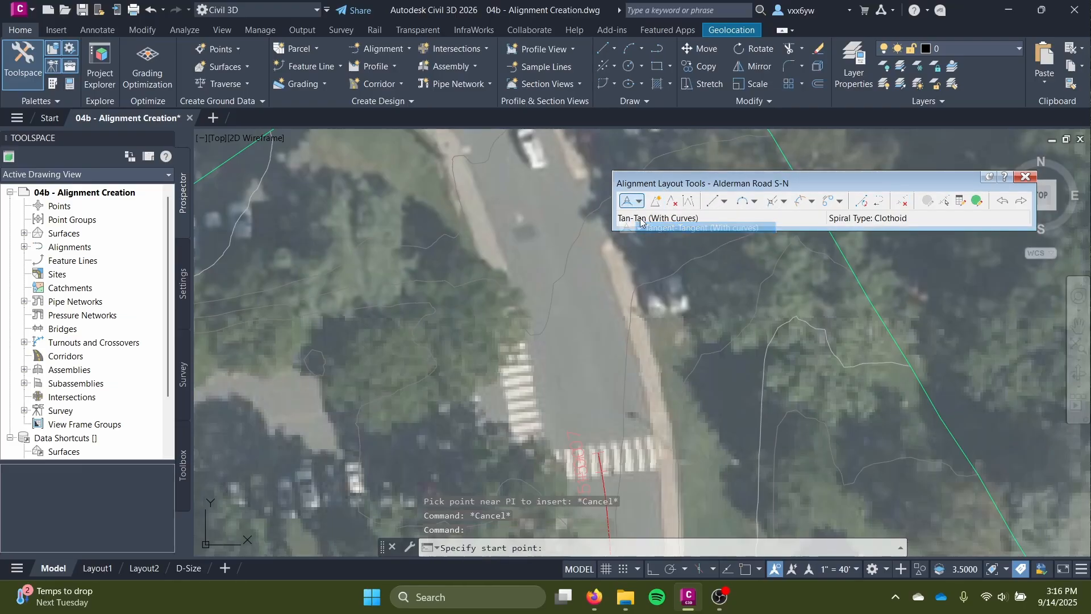
scroll(602, 342, "up", 3)
scroll(602, 342, "up", 3)
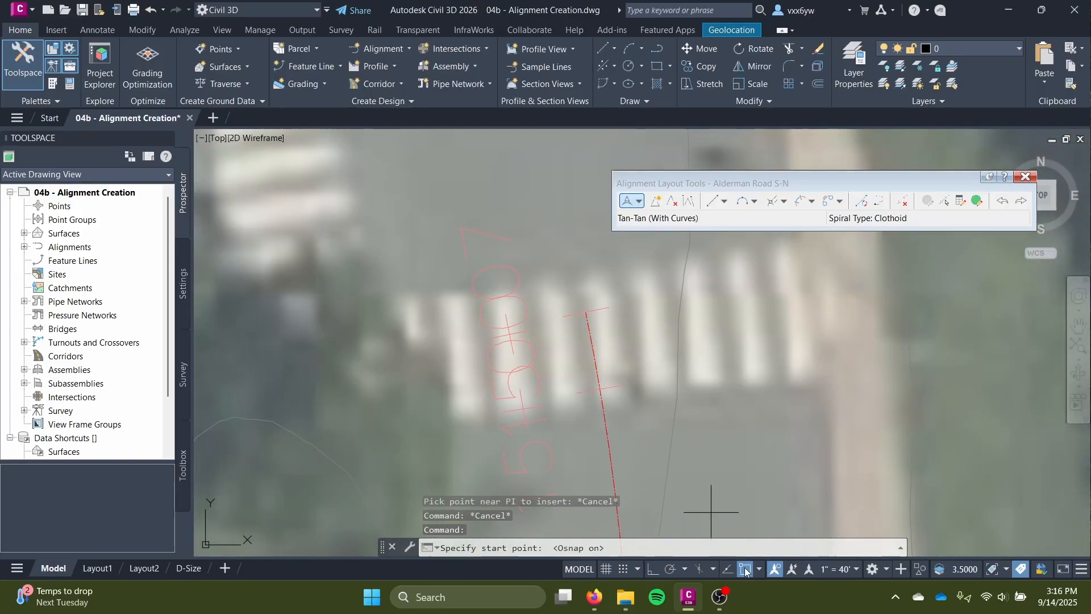
scroll(594, 355, "up", 4)
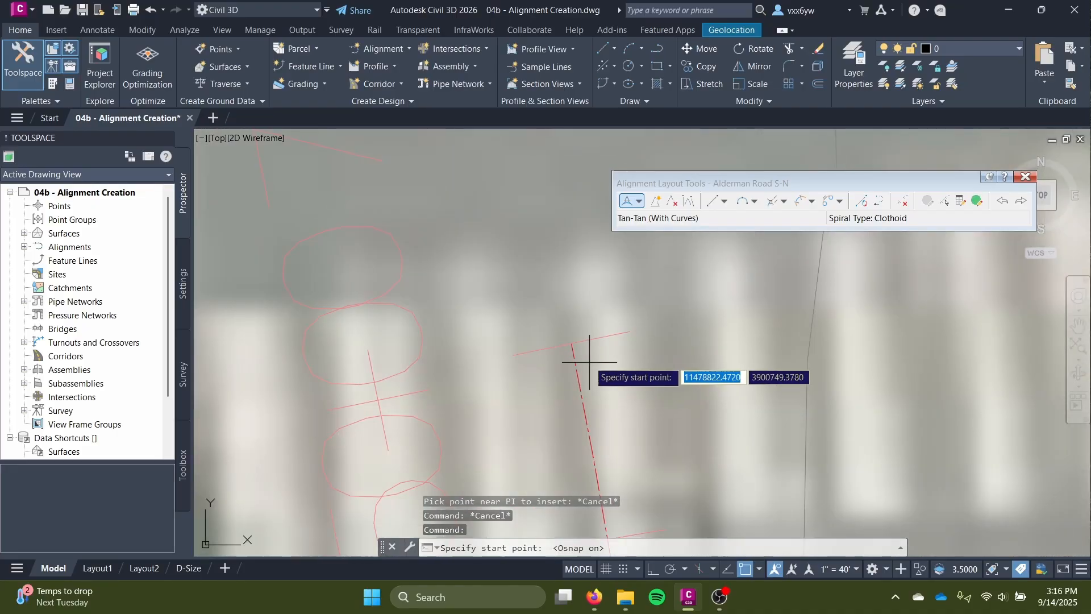
scroll(588, 355, "up", 2)
left_click(563, 340)
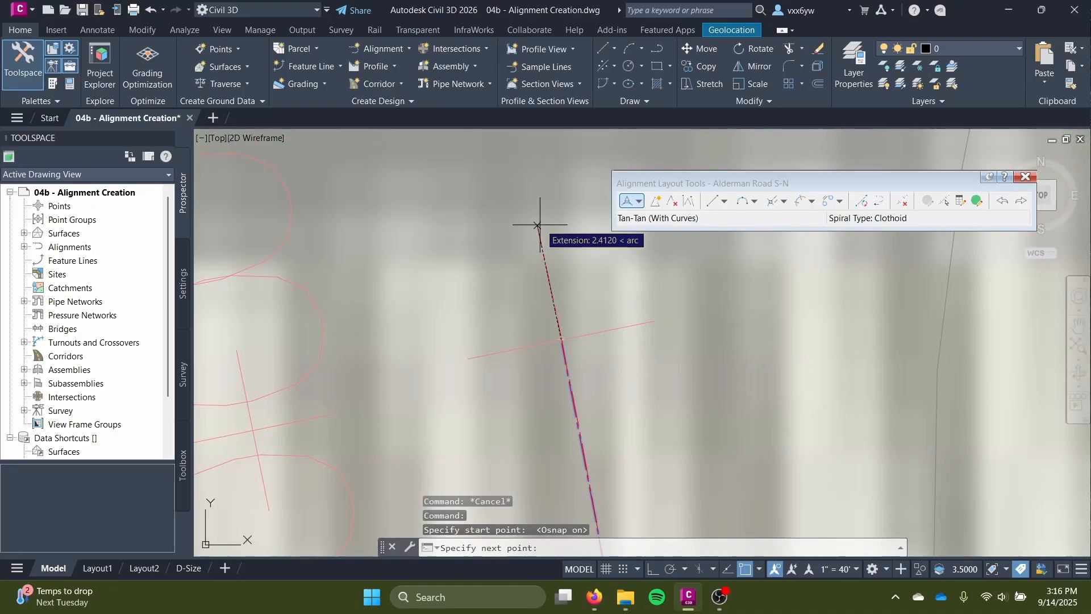
With object snap off, continue the layout northwest along the road past the white vehicle, end it near the northern boundary, and finish.
scroll(537, 226, "up", 2)
key("F3")
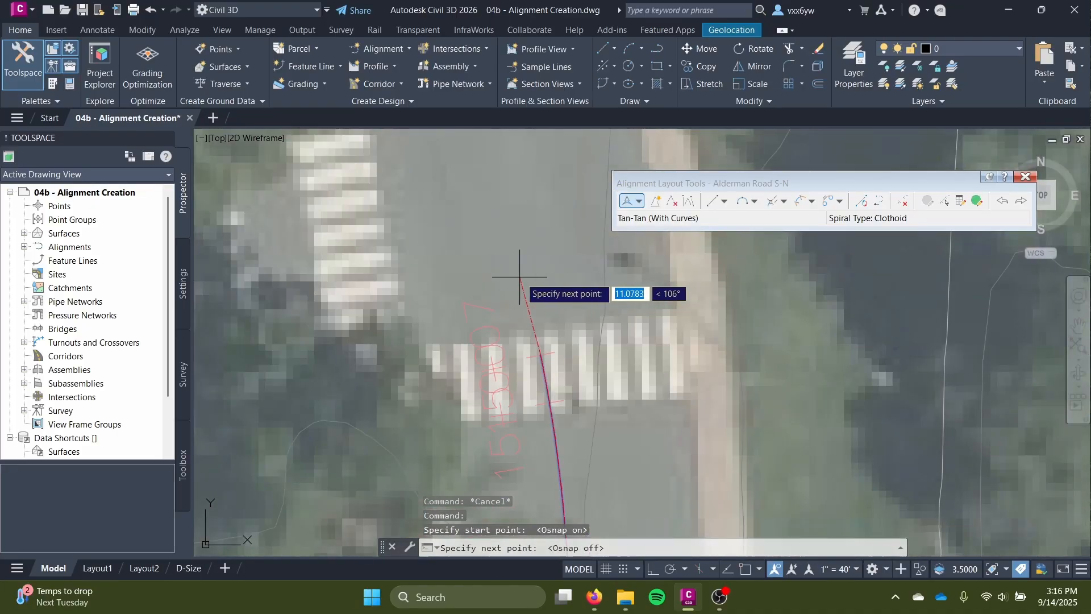
scroll(519, 277, "down", 5)
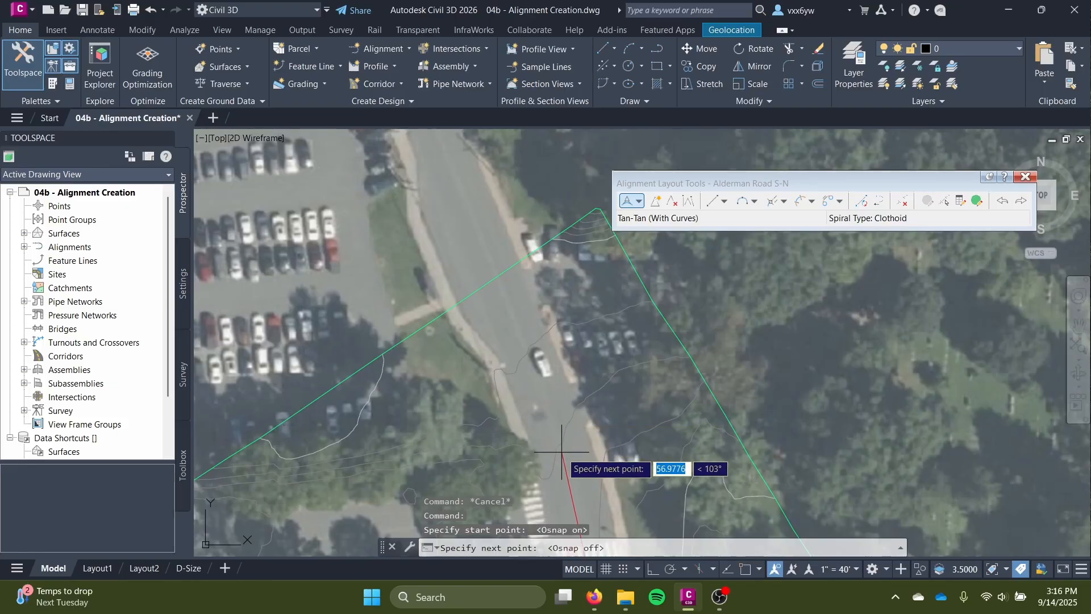
left_click(530, 364)
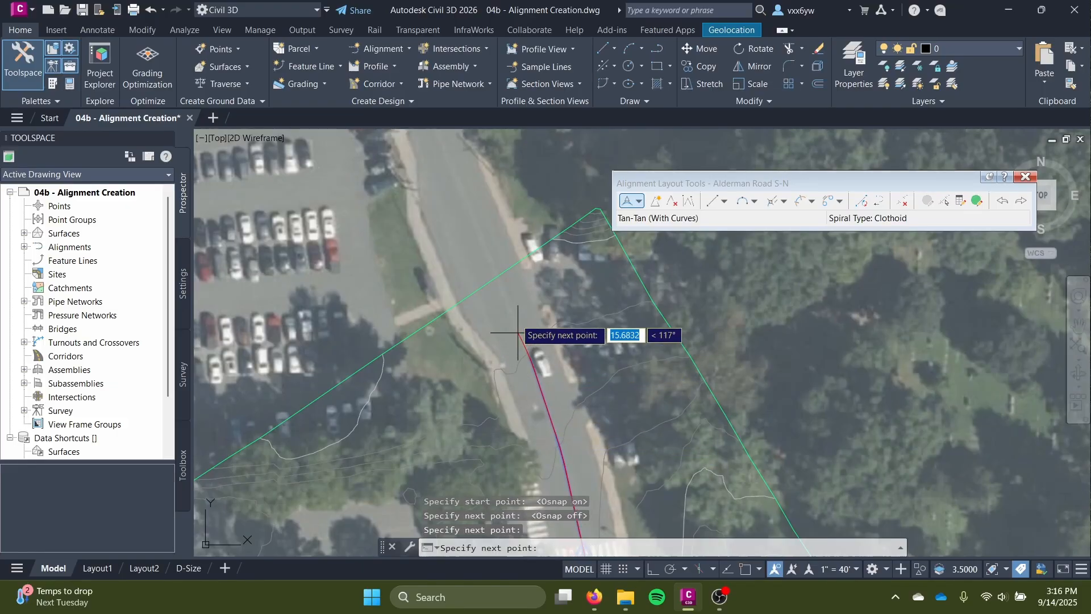
left_click(500, 279)
key("Return")
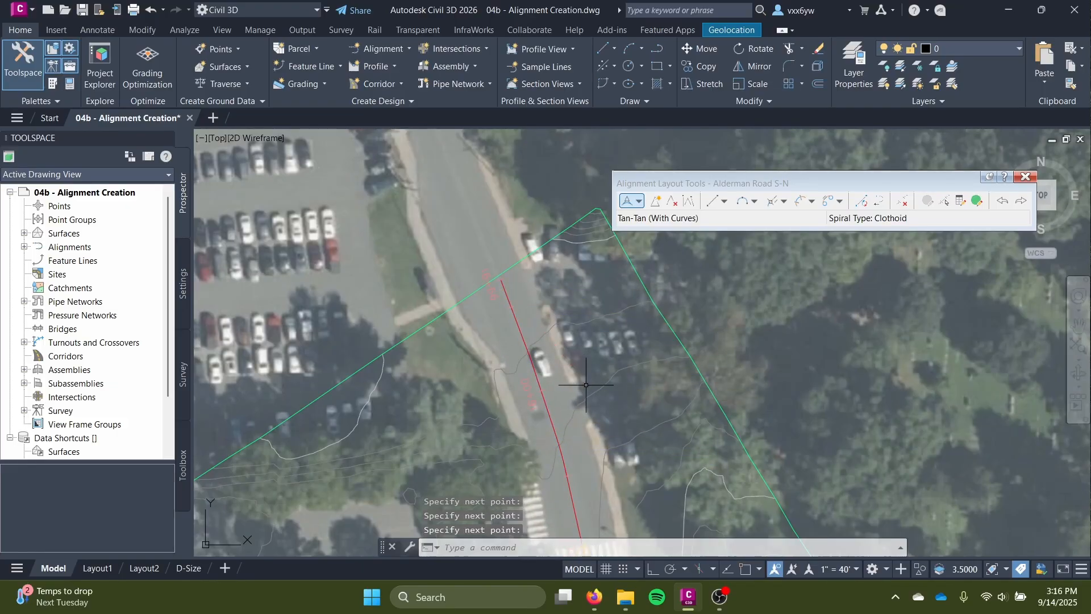
Examine the joint between the new segments and the existing alignment at the northern crosswalk, near station 15+00.
scroll(587, 389, "down", 5)
middle_click_drag(588, 394, 599, 362)
scroll(599, 300, "up", 4)
scroll(598, 299, "down", 6)
scroll(591, 341, "up", 6)
scroll(573, 297, "up", 3)
scroll(490, 274, "up", 3)
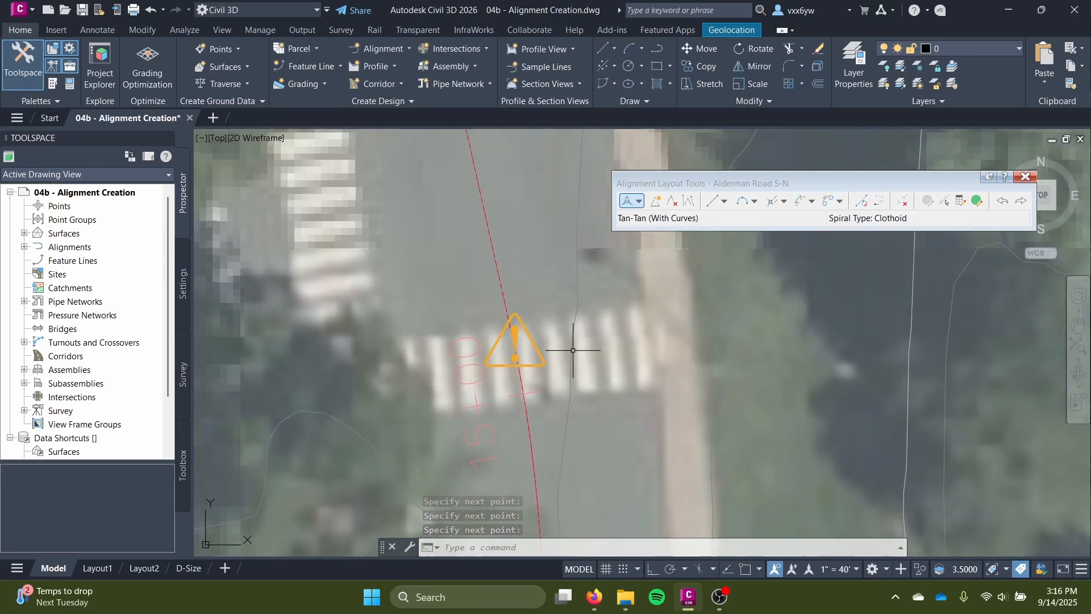
scroll(483, 331, "down", 3)
scroll(569, 387, "up", 3)
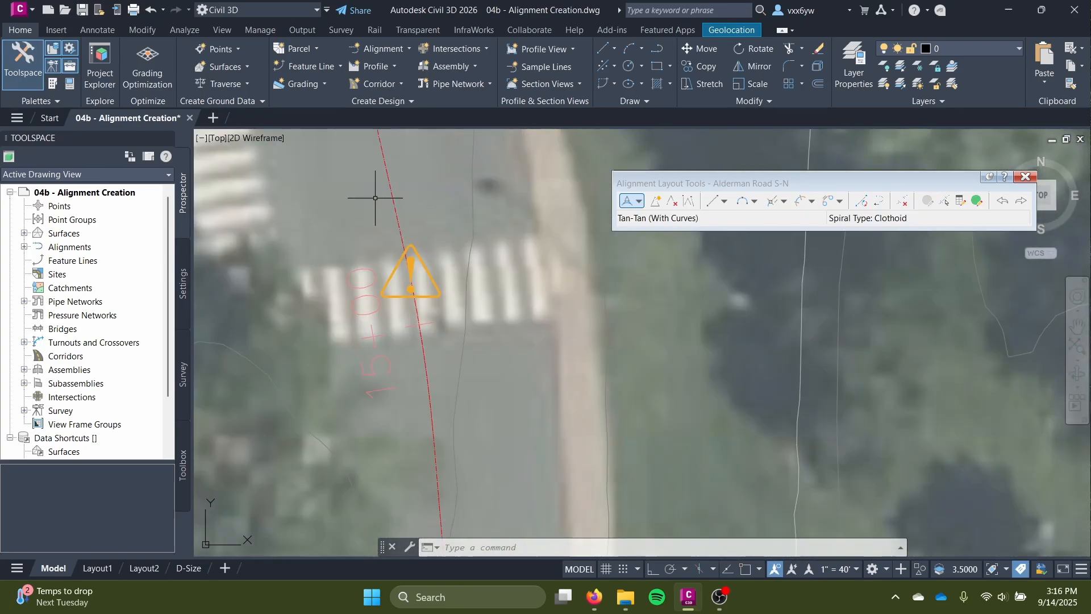
scroll(563, 364, "down", 5)
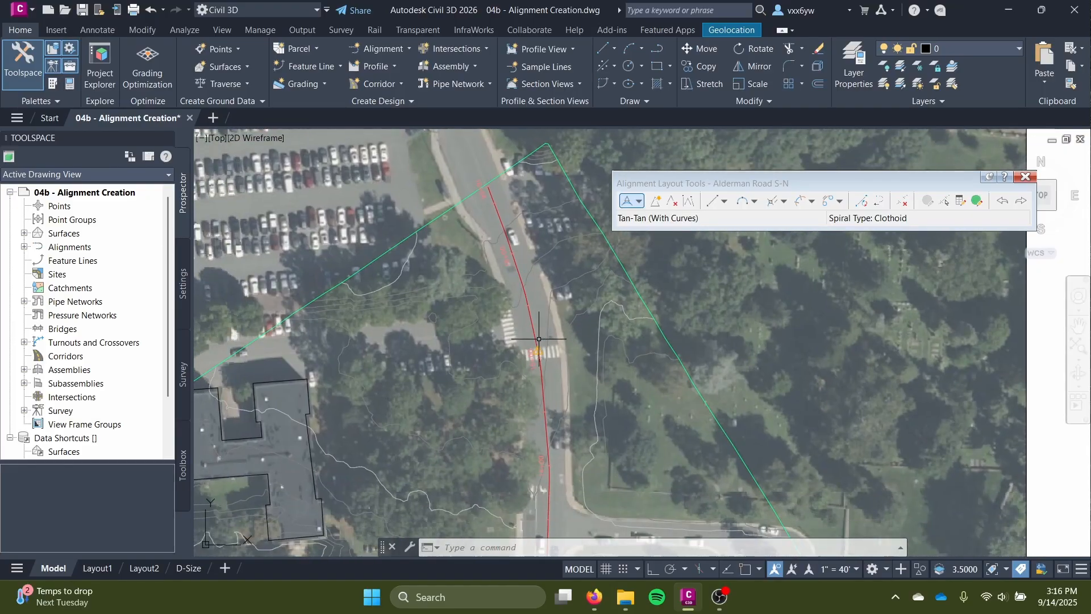
Follow the alignment southward past the intersections and buildings to review its fit along the road.
scroll(545, 312, "down", 4)
middle_click_drag(521, 368, 541, 187)
middle_click_drag(590, 398, 616, 261)
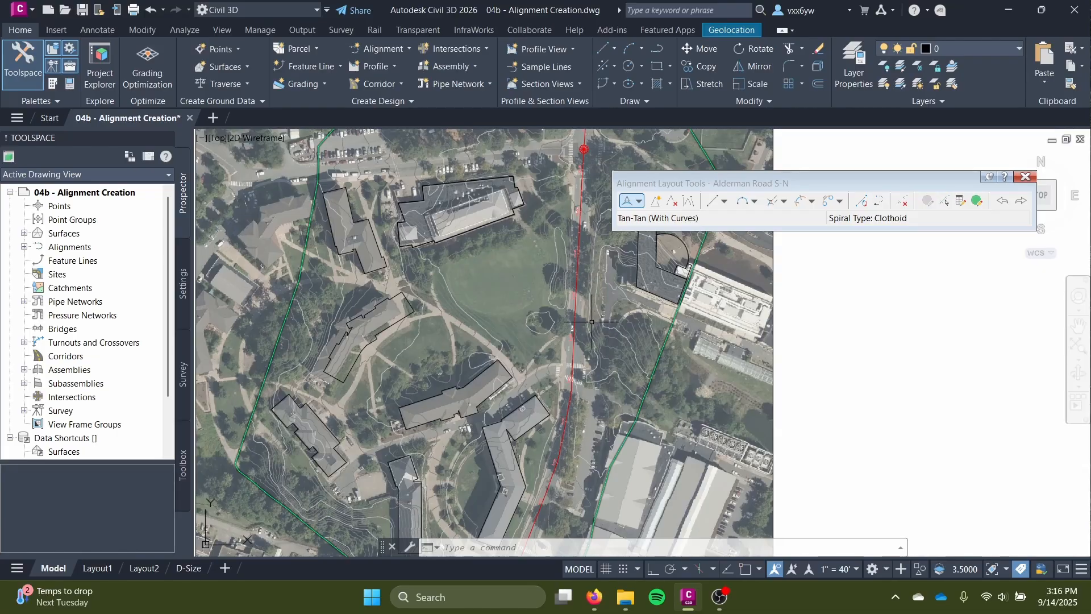
scroll(596, 320, "up", 2)
middle_click_drag(596, 319, 584, 423)
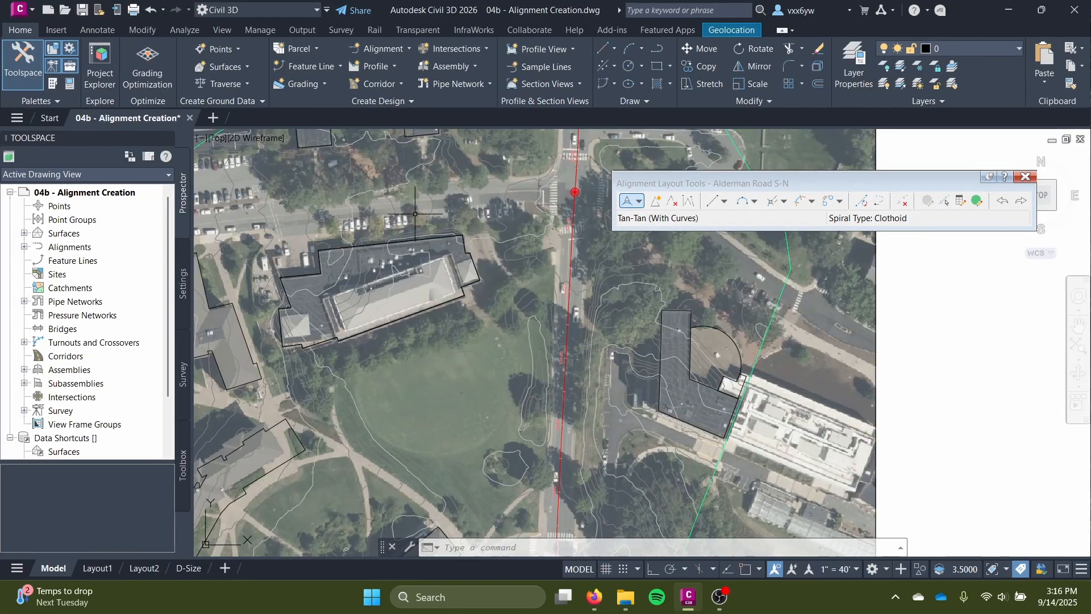
middle_click_drag(396, 210, 391, 322)
scroll(491, 382, "down", 2)
middle_click_drag(491, 381, 509, 207)
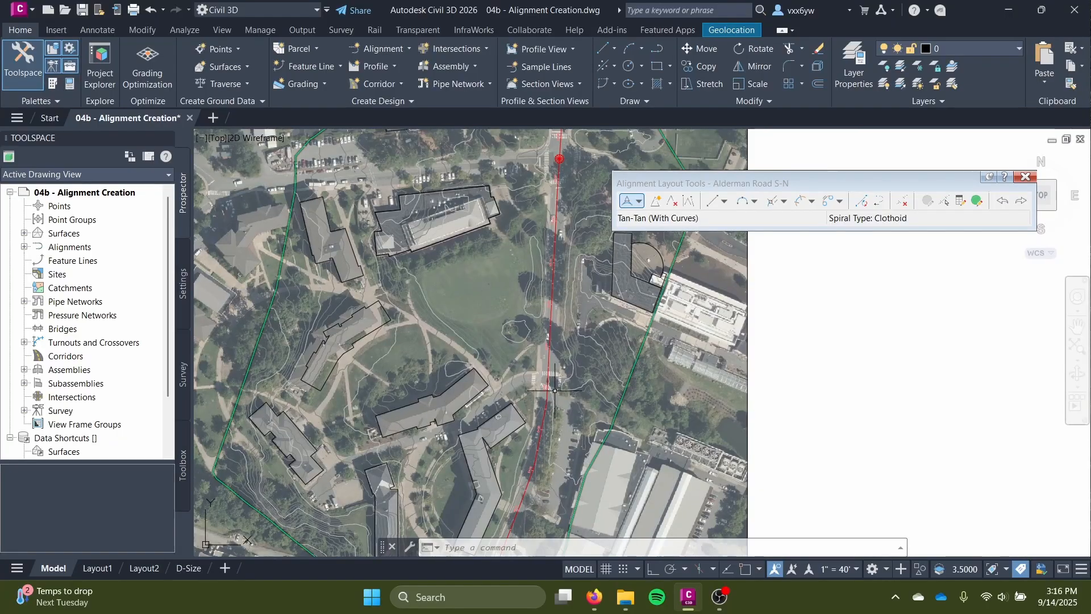
Select the Alderman Road S-N alignment together with the terrain surface and add both to the Model Viewer.
scroll(542, 413, "up", 3)
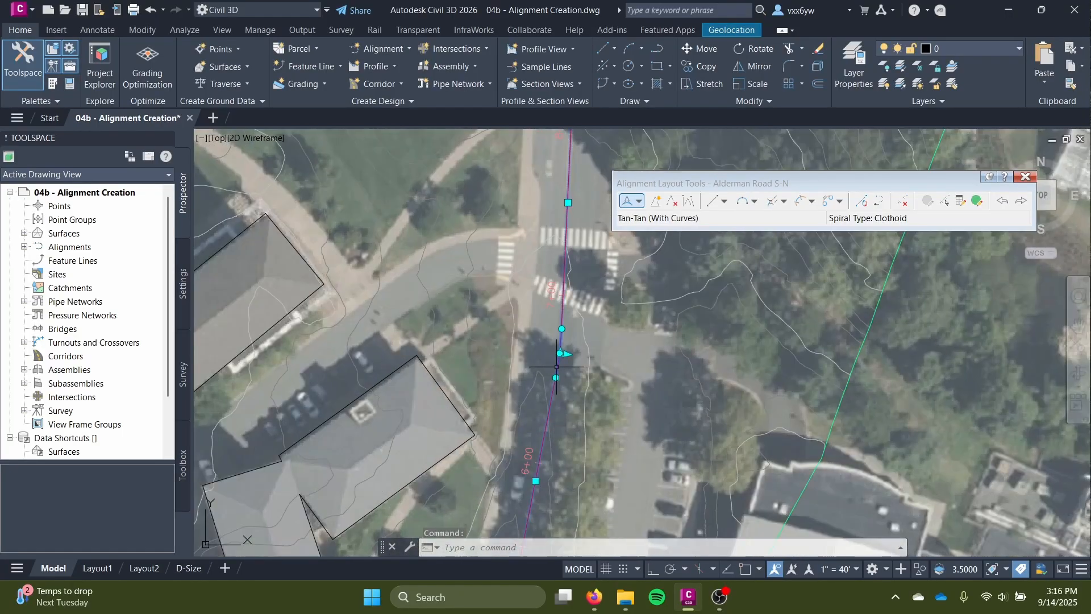
scroll(557, 420, "down", 5)
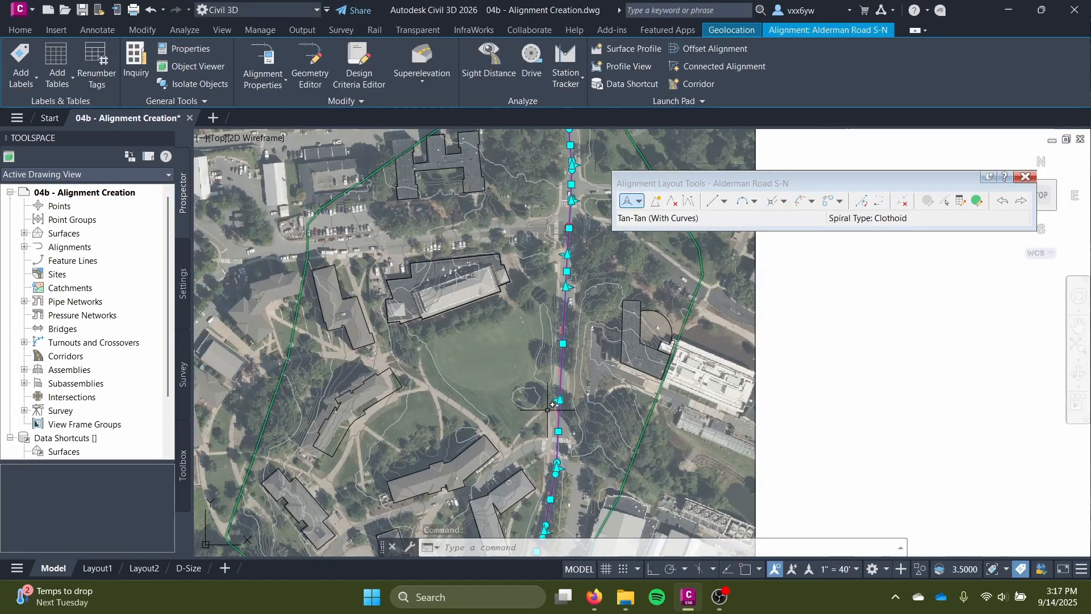
left_click(653, 403)
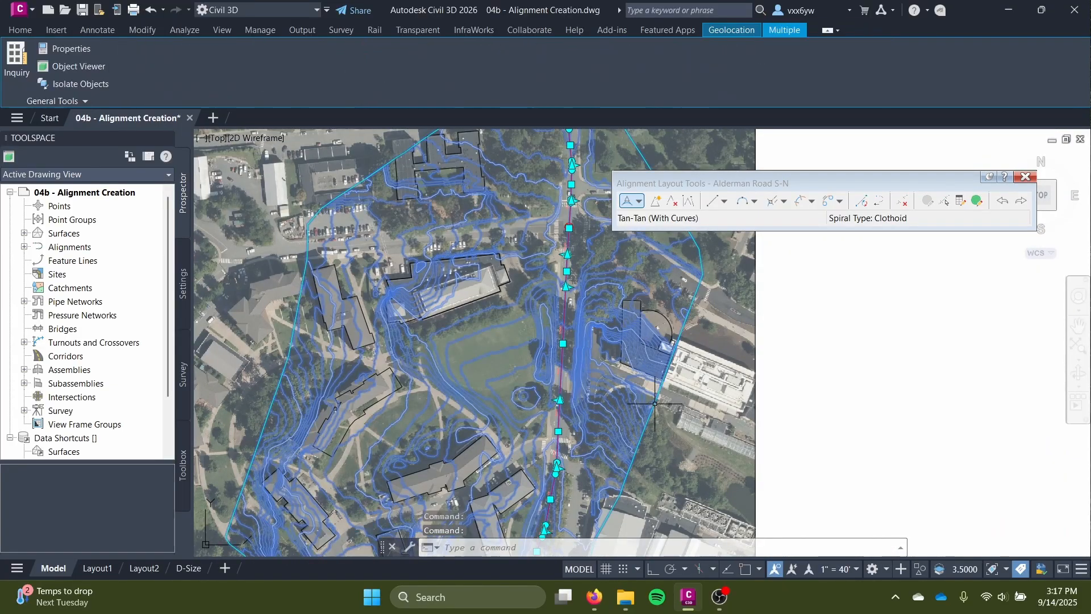
right_click(557, 359)
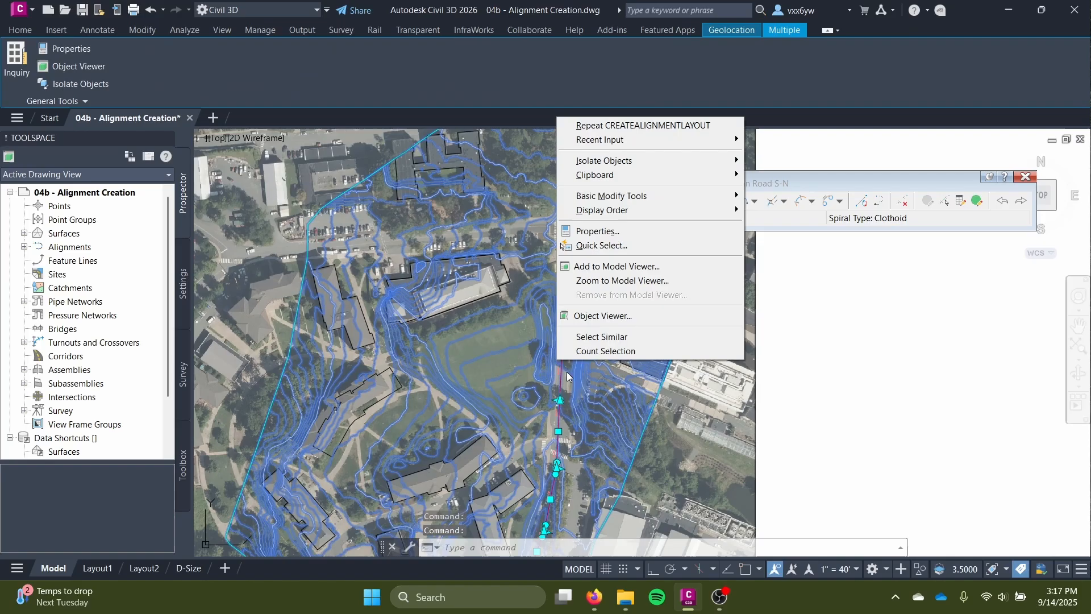
left_click(649, 266)
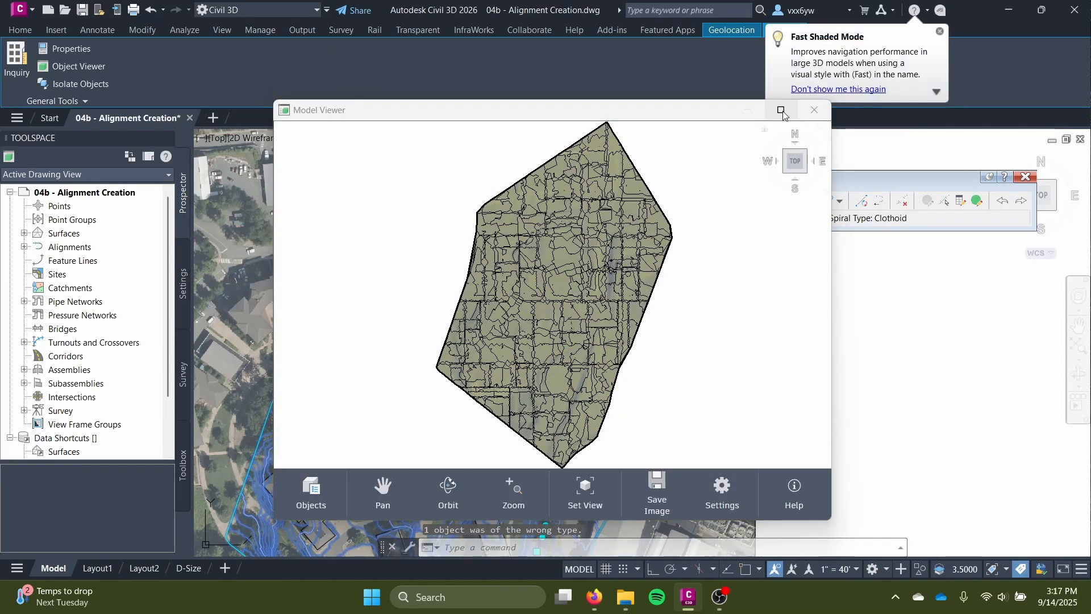
Examine the terrain surface in the Model Viewer up close and from different angles, and close the viewer.
left_click(783, 116)
left_click_drag(641, 294, 605, 311)
middle_click_drag(567, 108, 552, 423)
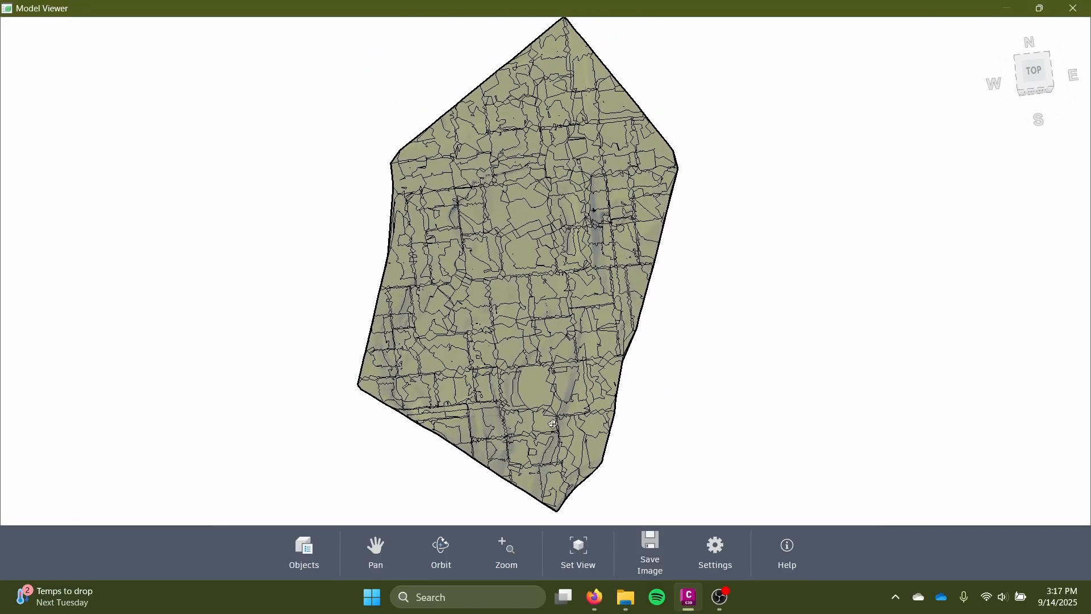
scroll(550, 449, "up", 3)
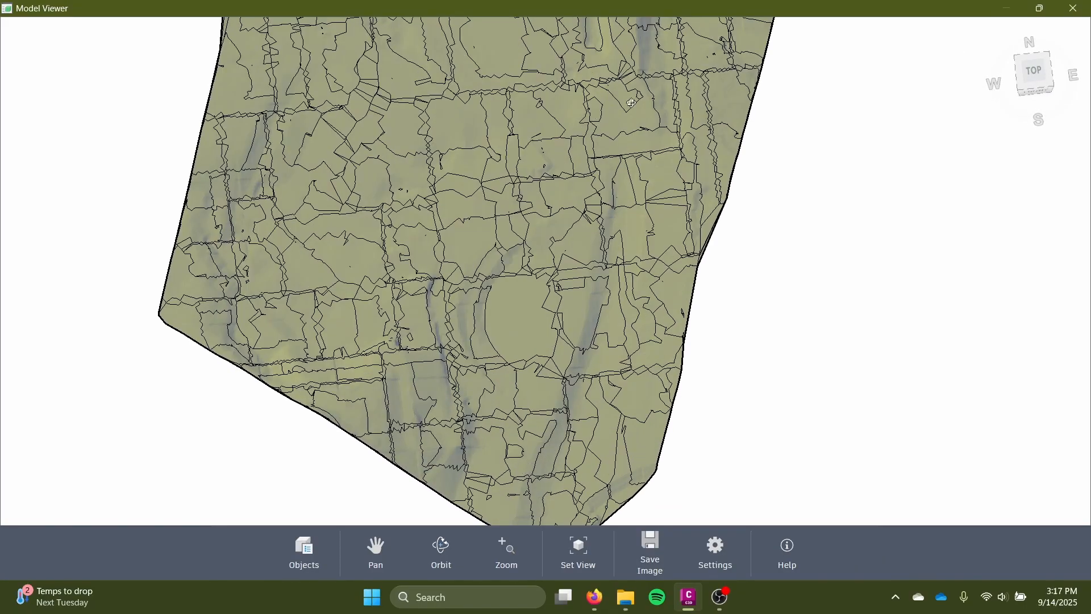
middle_click_drag(632, 99, 617, 428)
scroll(586, 86, "down", 4)
scroll(582, 133, "up", 3)
middle_click_drag(582, 133, 594, 328)
left_click_drag(620, 288, 498, 292)
middle_click_drag(497, 290, 710, 240)
left_click_drag(711, 240, 675, 318)
scroll(674, 222, "down", 5)
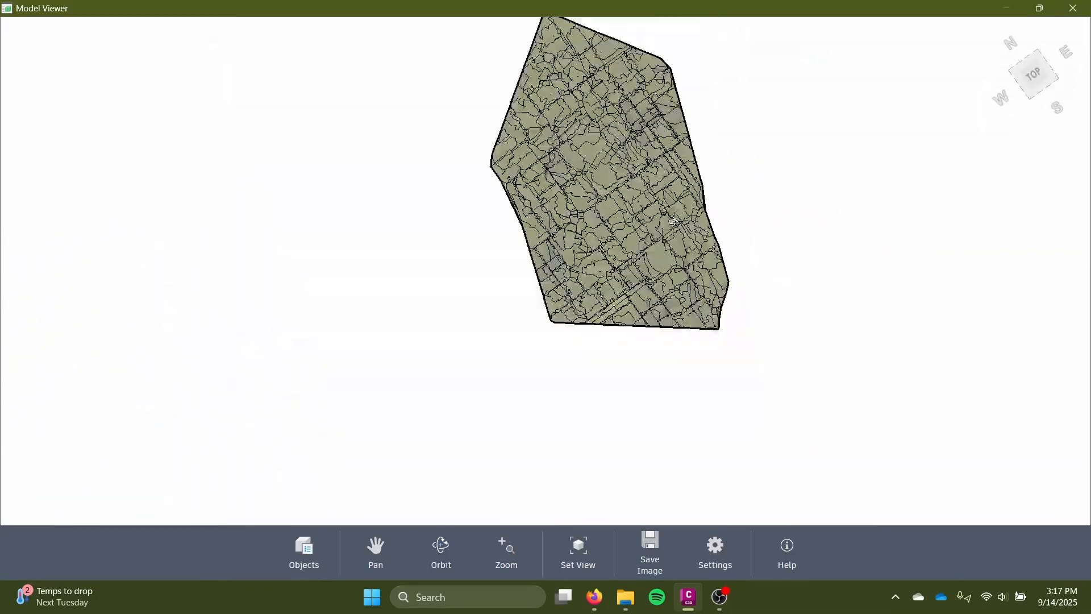
left_click(1074, 8)
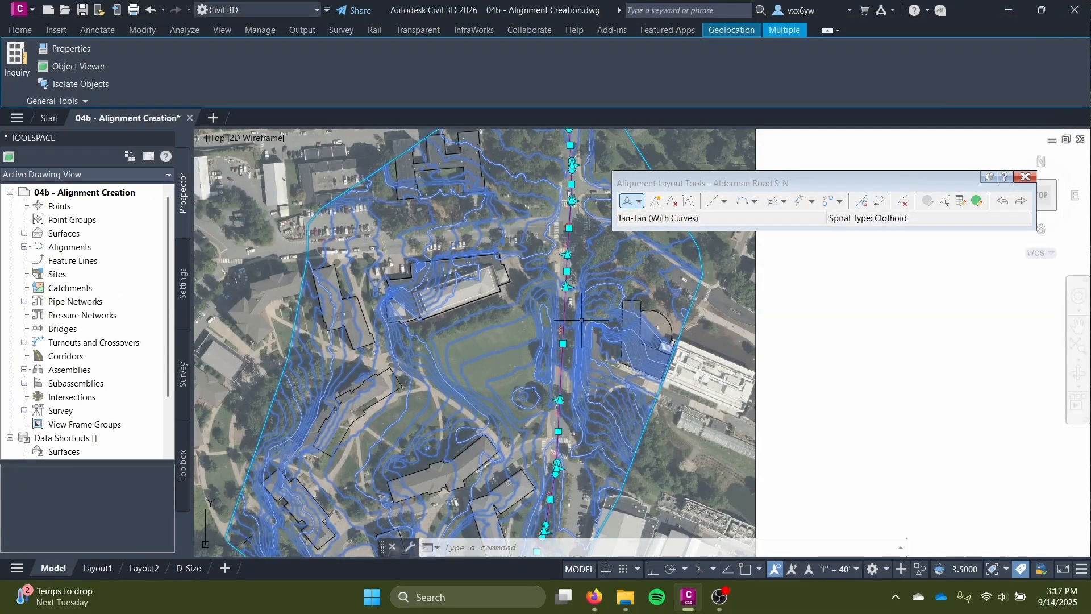
Orbit the selected alignment and surface in the Object Viewer to compare their heights, close it, and clear the selection.
left_click(97, 67)
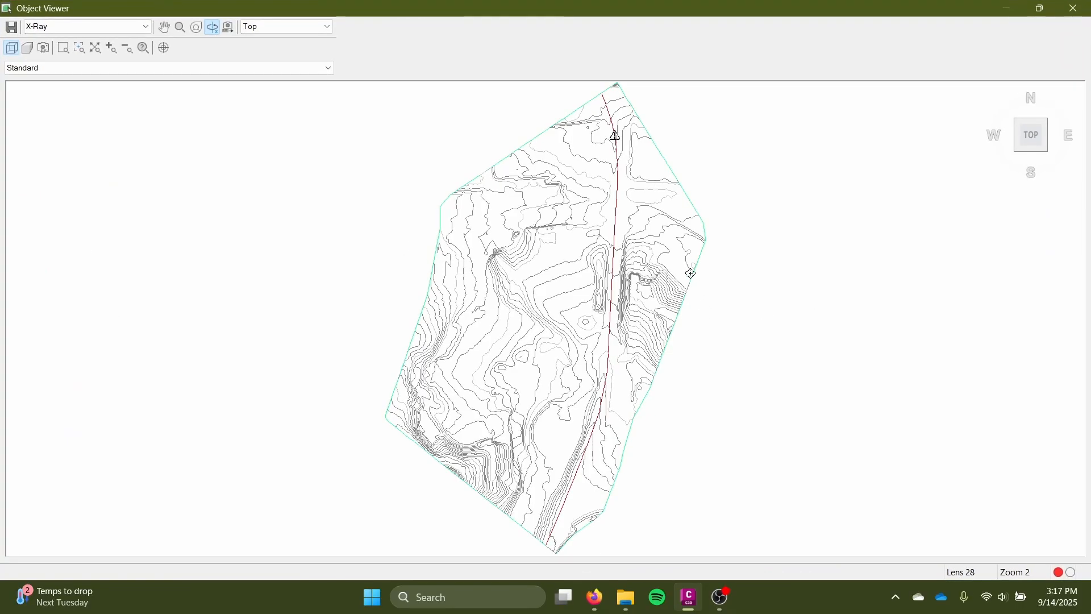
left_click_drag(714, 321, 717, 406)
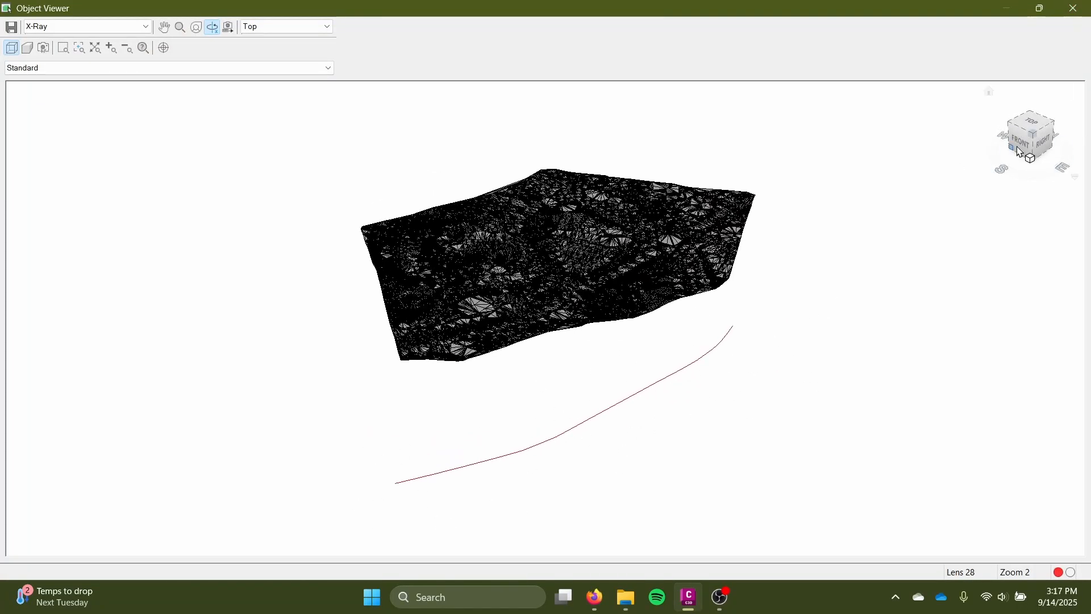
left_click(1074, 8)
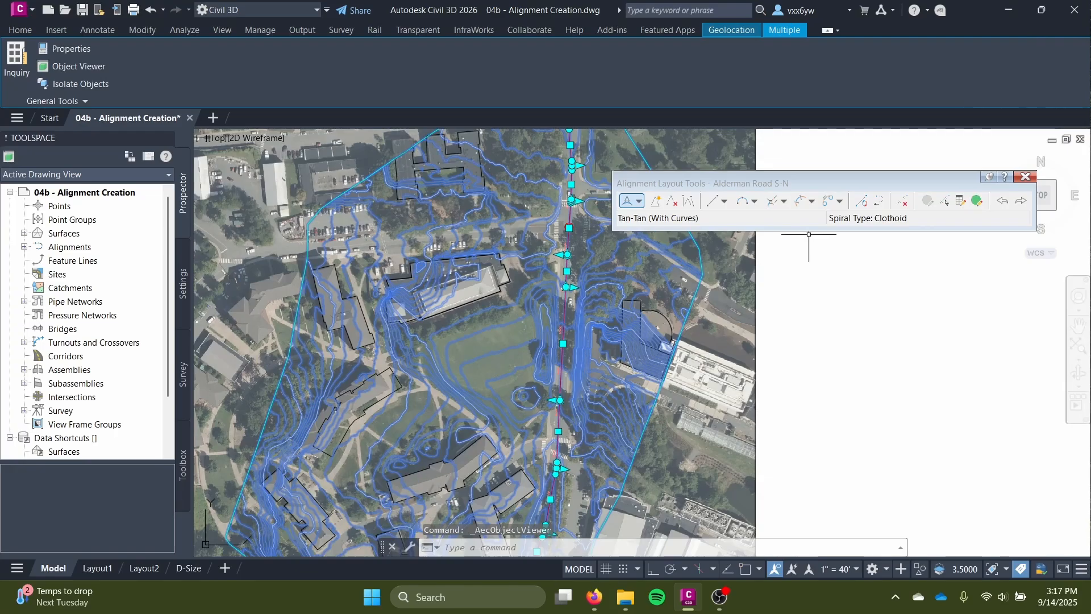
key("Escape")
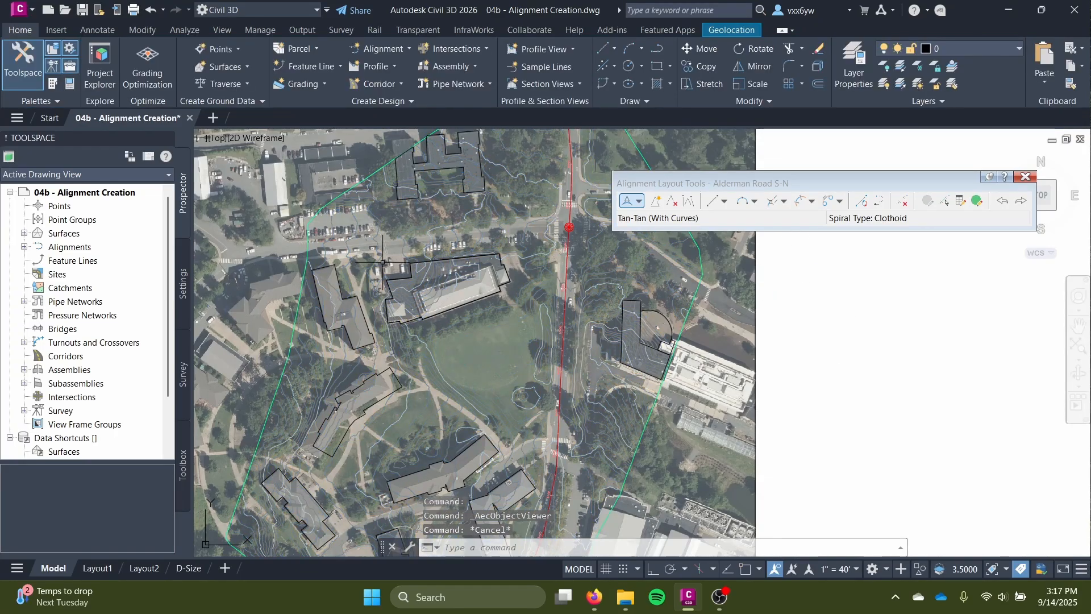
Examine the alignment's position on the road around the southern intersection's crosswalks and the stretch just north of them.
middle_click_drag(420, 462, 523, 296)
scroll(630, 309, "up", 8)
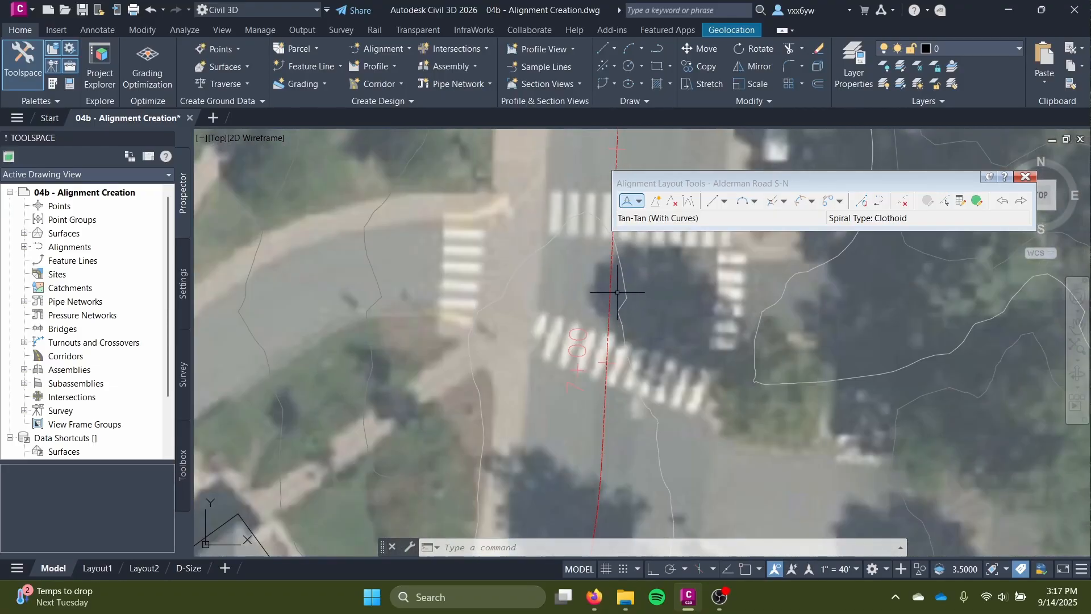
scroll(521, 278, "down", 6)
middle_click_drag(500, 443, 427, 532)
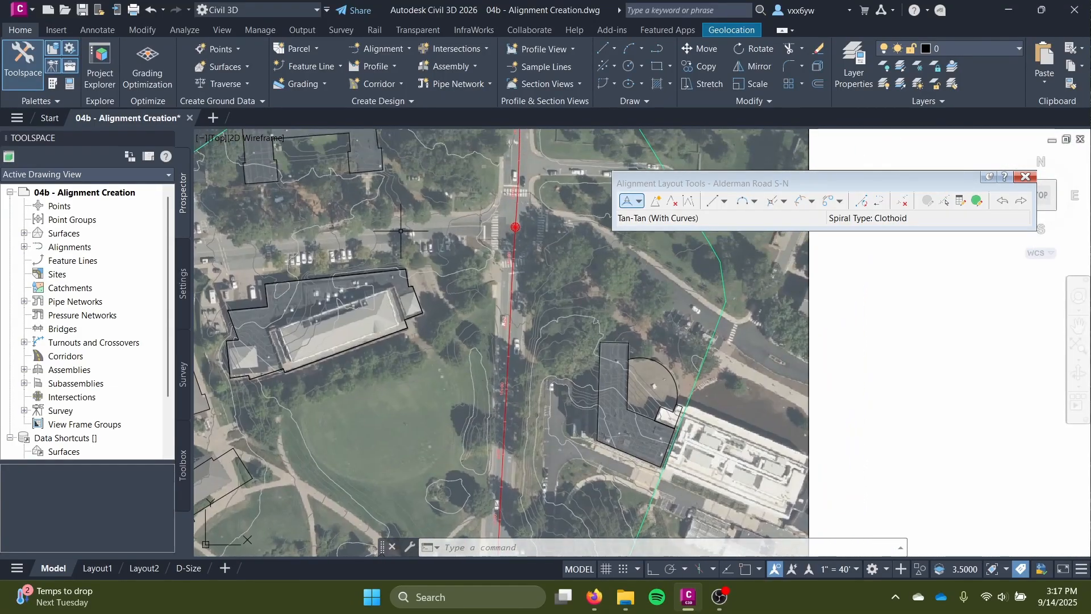
scroll(641, 370, "up", 6)
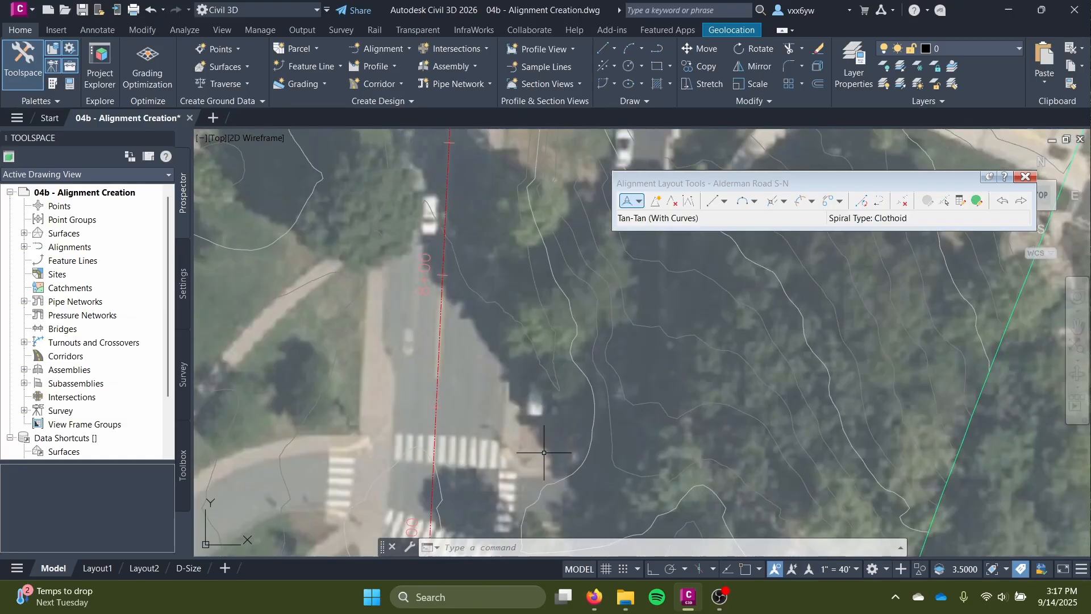
scroll(709, 337, "down", 3)
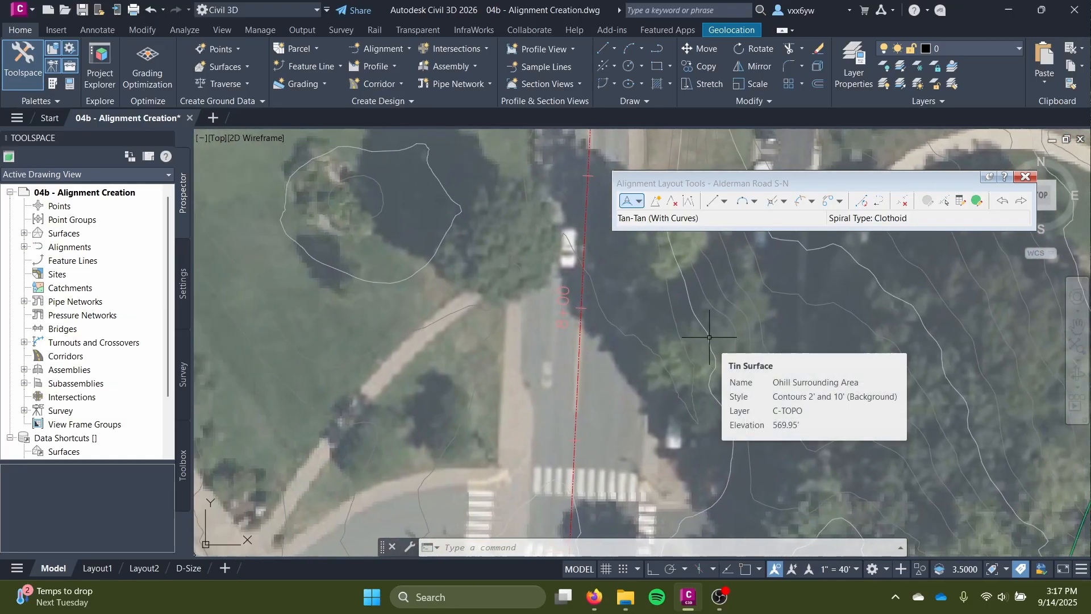
Close the Alderman Road S-N layout tools and create a centerline alignment named McCormick Road W-E.
scroll(400, 302, "down", 5)
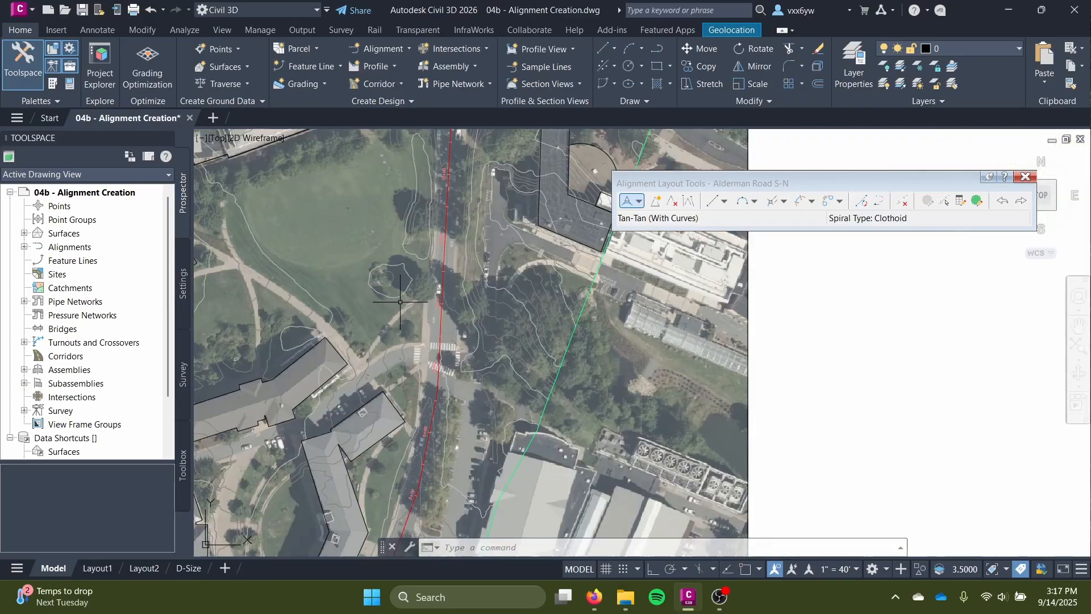
middle_click_drag(300, 381, 562, 324)
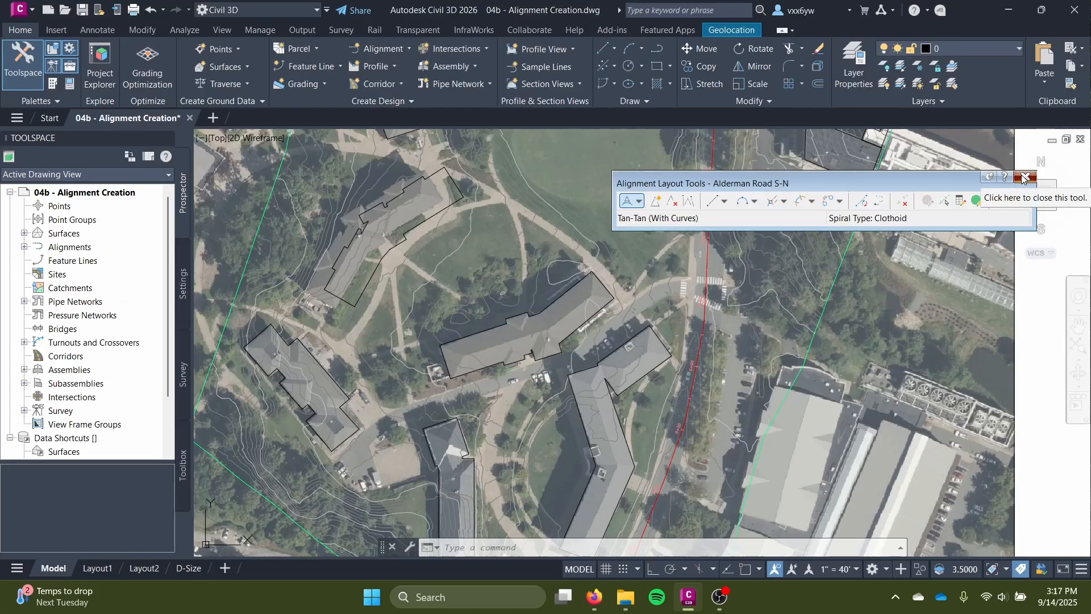
left_click(1024, 178)
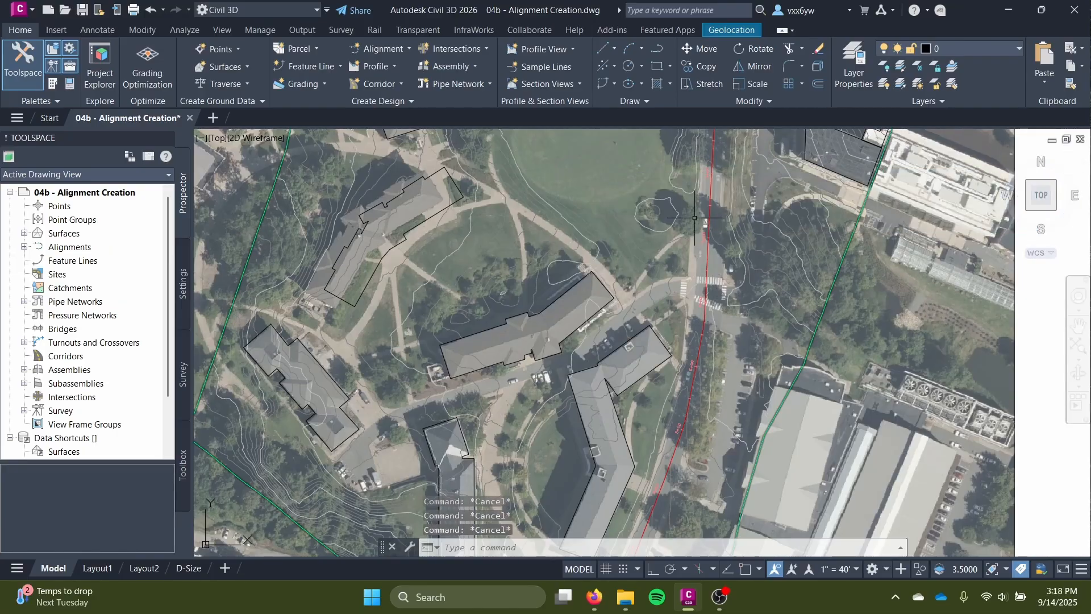
left_click(408, 50)
left_click(411, 78)
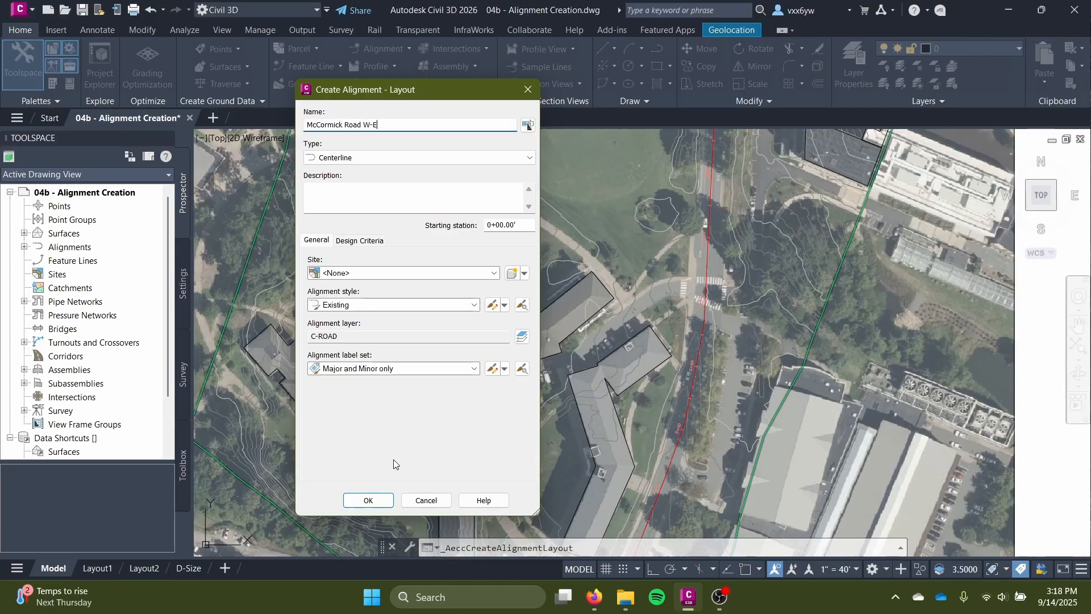
left_click(369, 500)
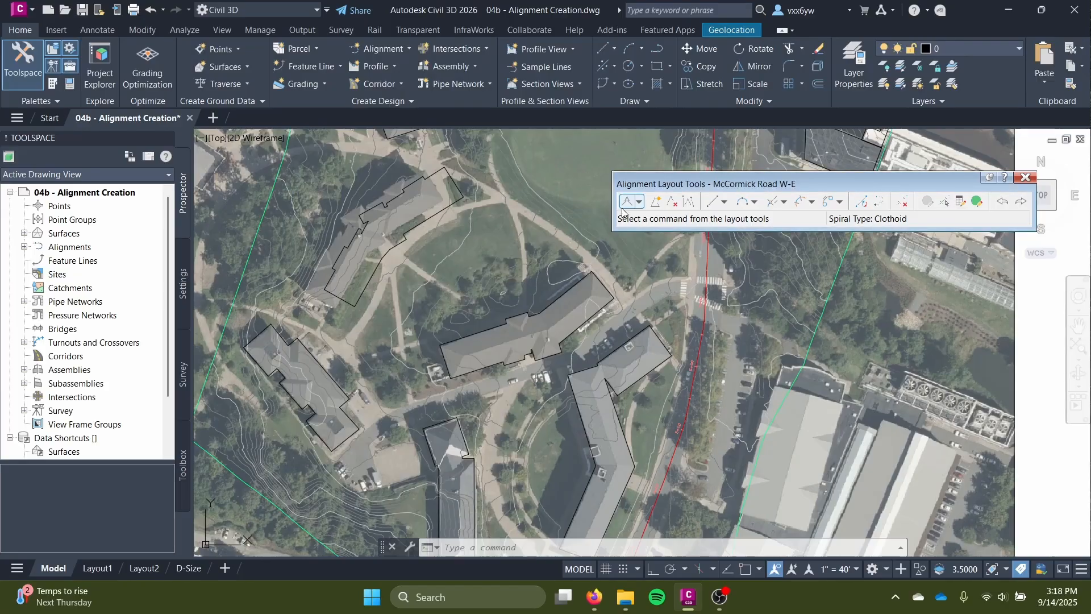
Start the McCormick Road alignment at the site's western boundary with Tangent-Tangent (With curves) and place points eastward along the road.
middle_click_drag(452, 158, 420, 336)
left_click(639, 201)
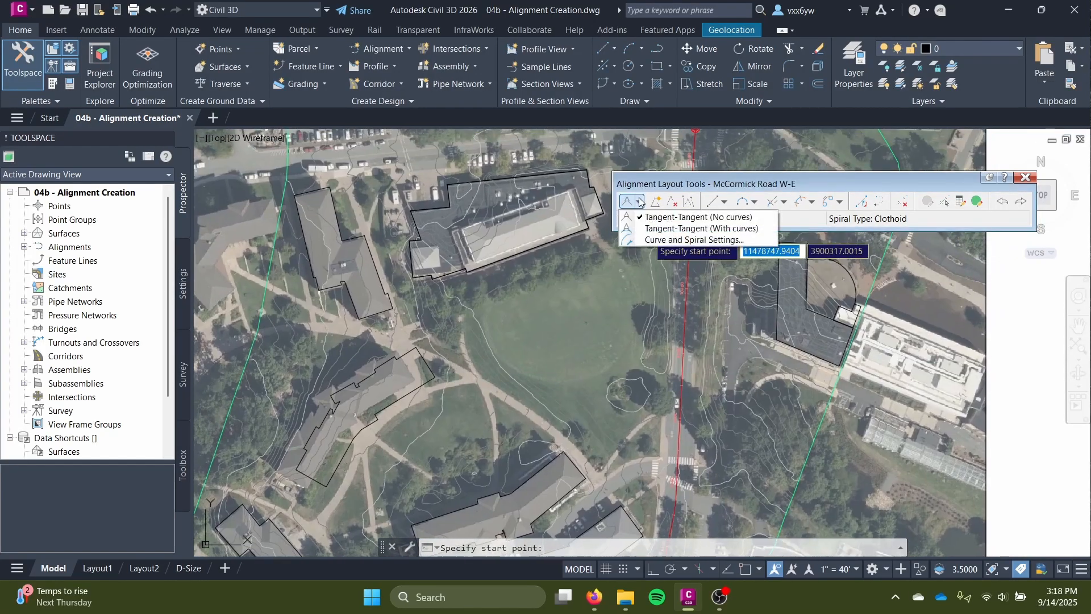
left_click(650, 233)
scroll(440, 295, "up", 1)
middle_click_drag(440, 290, 454, 512)
scroll(278, 329, "up", 3)
left_click(266, 334)
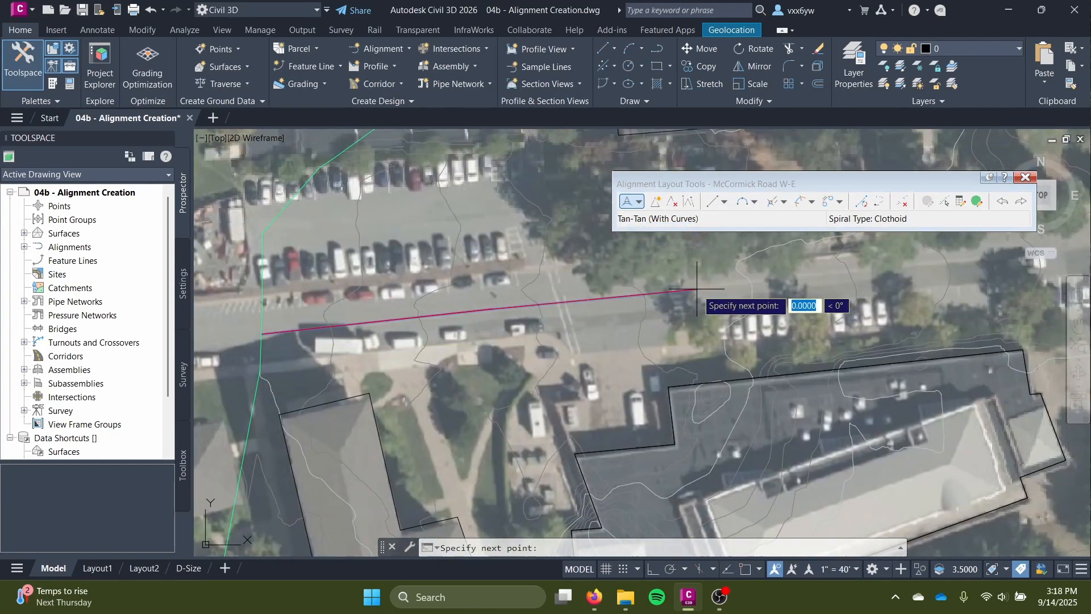
middle_click_drag(702, 289, 439, 346)
left_click(714, 314)
Carry the McCormick Road alignment across the intersection, snapping a point onto the Alderman Road centerline and placing one just east of it.
middle_click_drag(939, 310, 500, 295)
scroll(499, 294, "up", 3)
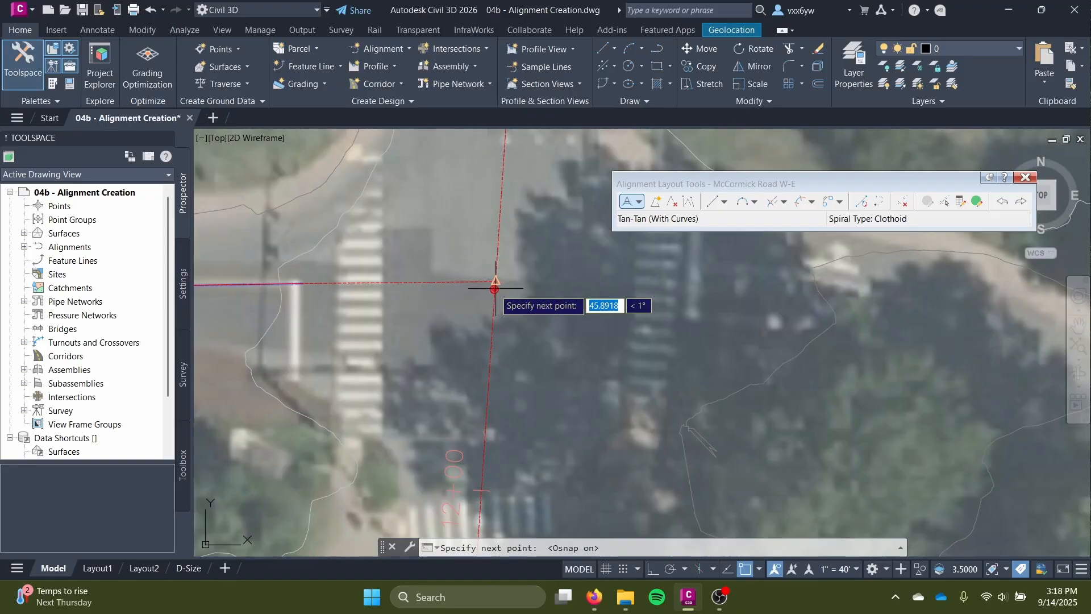
key("F3")
key("F3")
left_click(857, 336)
Continue the McCormick Road alignment southeast along the road and end it at the site's eastern boundary.
middle_click_drag(857, 335, 607, 268)
scroll(607, 268, "down", 3)
left_click(813, 372)
middle_click_drag(813, 373, 421, 181)
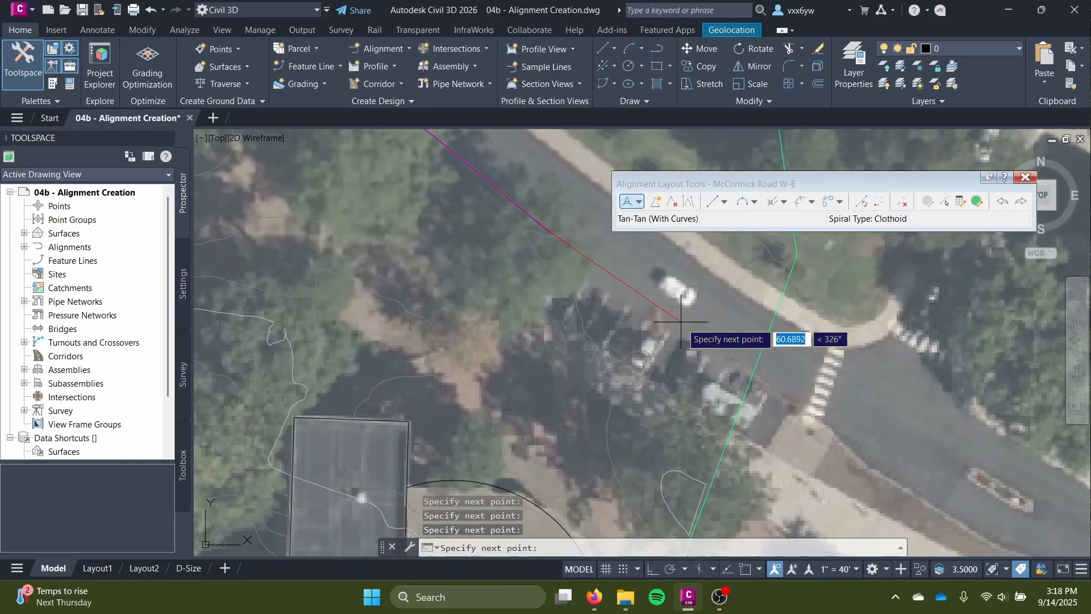
left_click(745, 368)
key("Return")
Close the McCormick Road layout tools and create a centerline alignment named Treehouse Drive W-E.
scroll(684, 334, "down", 6)
middle_click_drag(545, 354, 677, 205)
left_click(1025, 178)
left_click(382, 49)
left_click(420, 70)
left_click_drag(438, 125, 303, 125)
type("Treehouse Drive W-E")
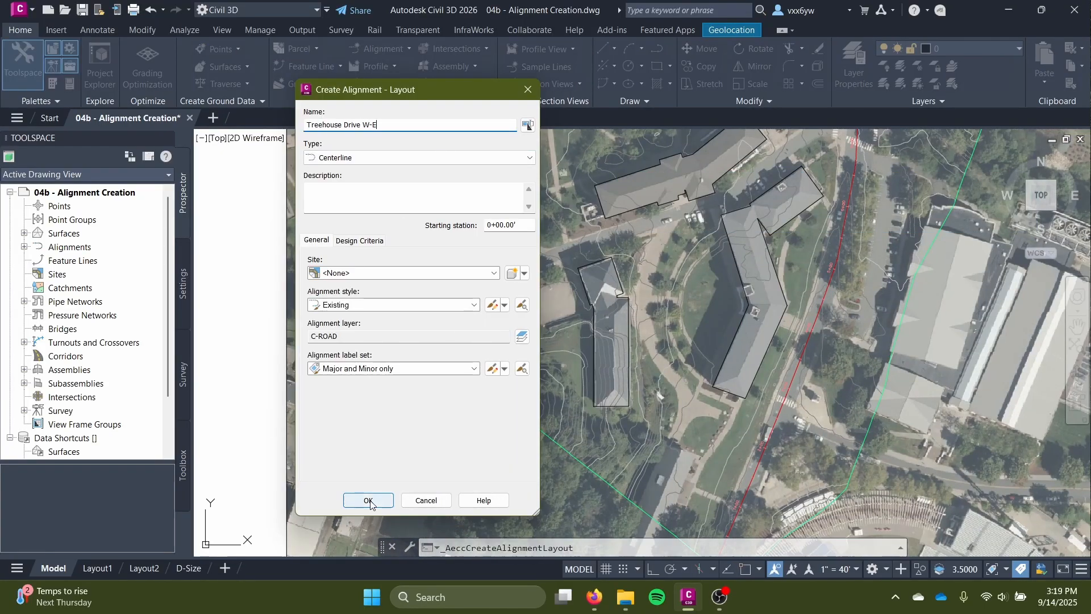
left_click(370, 501)
Draw the Treehouse Drive alignment with Tangent-Tangent (With curves) from the western parking area northeast along the drive between the buildings.
left_click(639, 201)
left_click(649, 230)
scroll(438, 366, "up", 6)
left_click(407, 310)
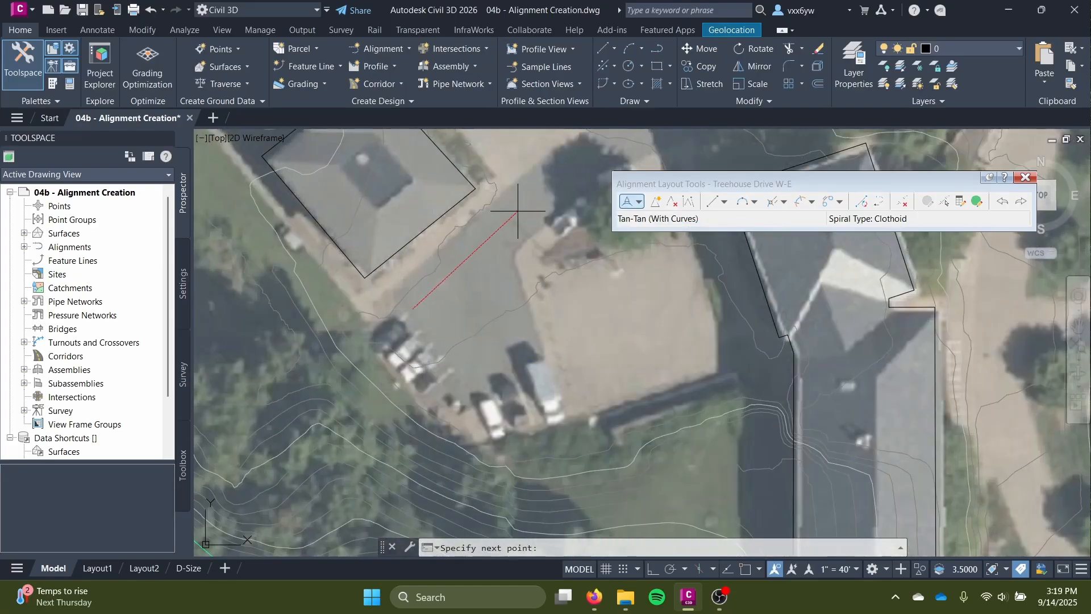
left_click(592, 145)
middle_click_drag(592, 145, 385, 290)
left_click(665, 166)
left_click(615, 276)
middle_click_drag(619, 276, 494, 397)
middle_click_drag(657, 313, 522, 383)
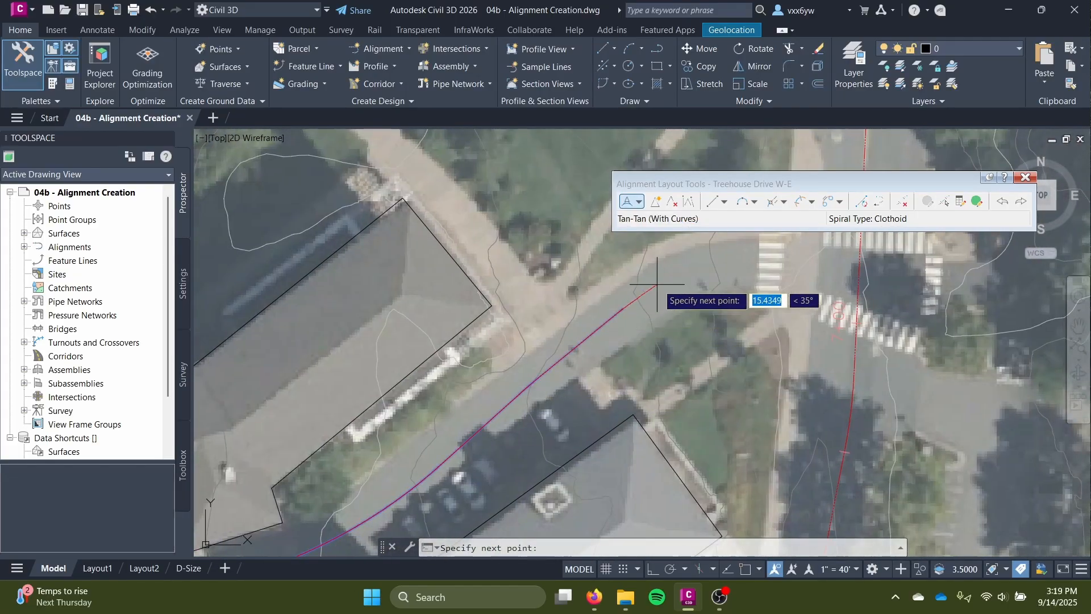
Follow the drive's final bend and end the Treehouse Drive alignment snapped onto the Alderman Road centerline.
left_click(668, 274)
left_click(722, 264)
left_click(787, 267)
middle_click_drag(800, 270, 703, 319)
scroll(749, 321, "up", 4)
key("F3")
left_click(767, 317)
key("Return")
Select the aerial map image and set its fade to 43.
scroll(540, 435, "down", 6)
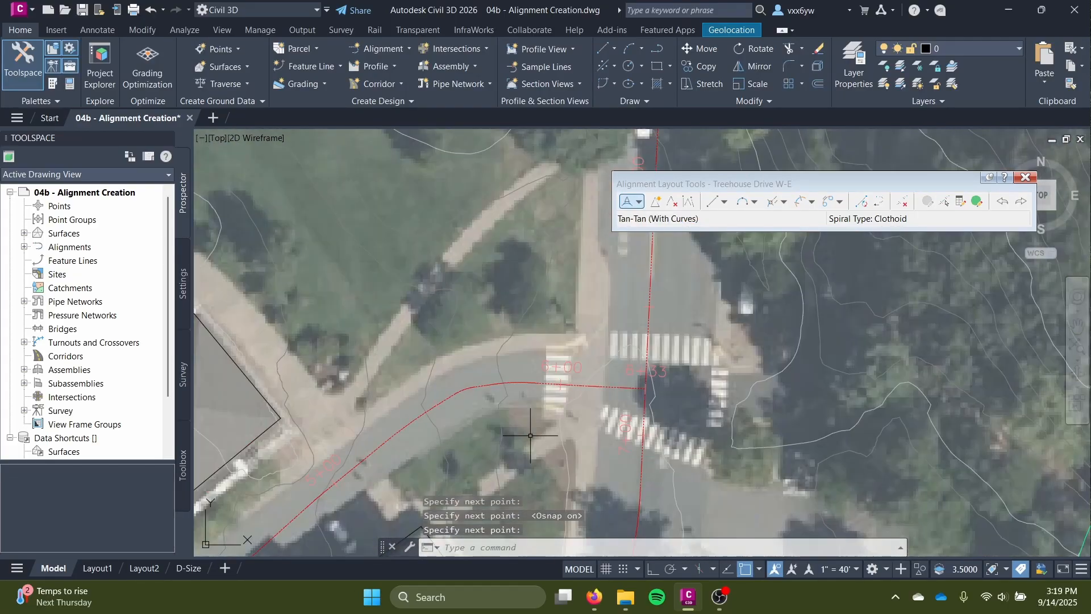
mouse_move(529, 434)
middle_mouse_down()
mouse_move(562, 369)
mouse_move(534, 460)
mouse_move(611, 290)
middle_mouse_up()
scroll(558, 282, "down", 8)
mouse_move(540, 272)
middle_mouse_down()
mouse_move(498, 293)
mouse_move(509, 398)
middle_mouse_up()
scroll(528, 289, "up", 3)
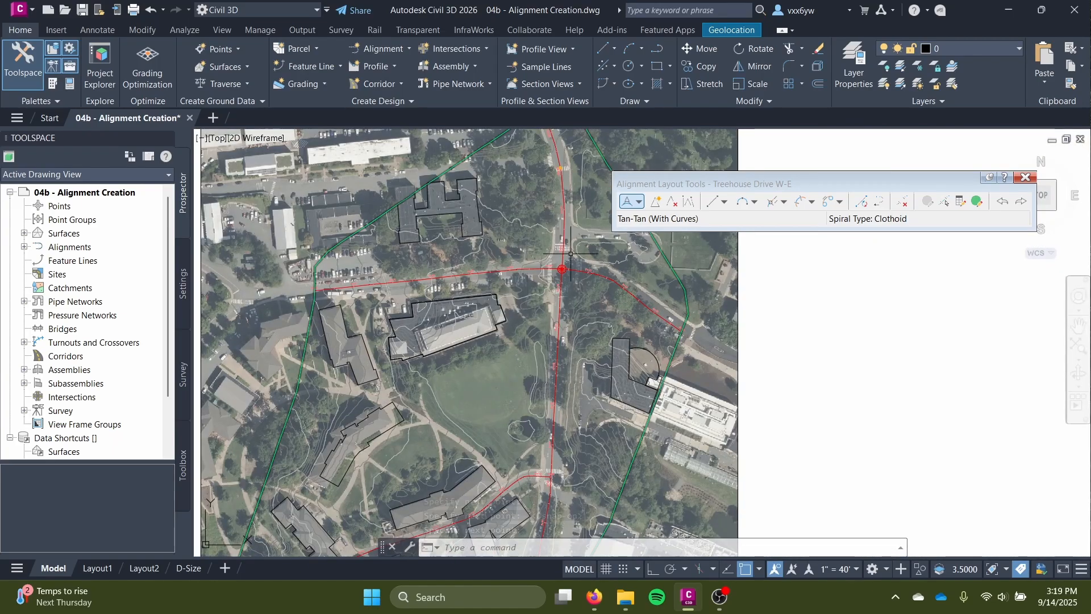
scroll(459, 325, "down", 3)
left_click(633, 386)
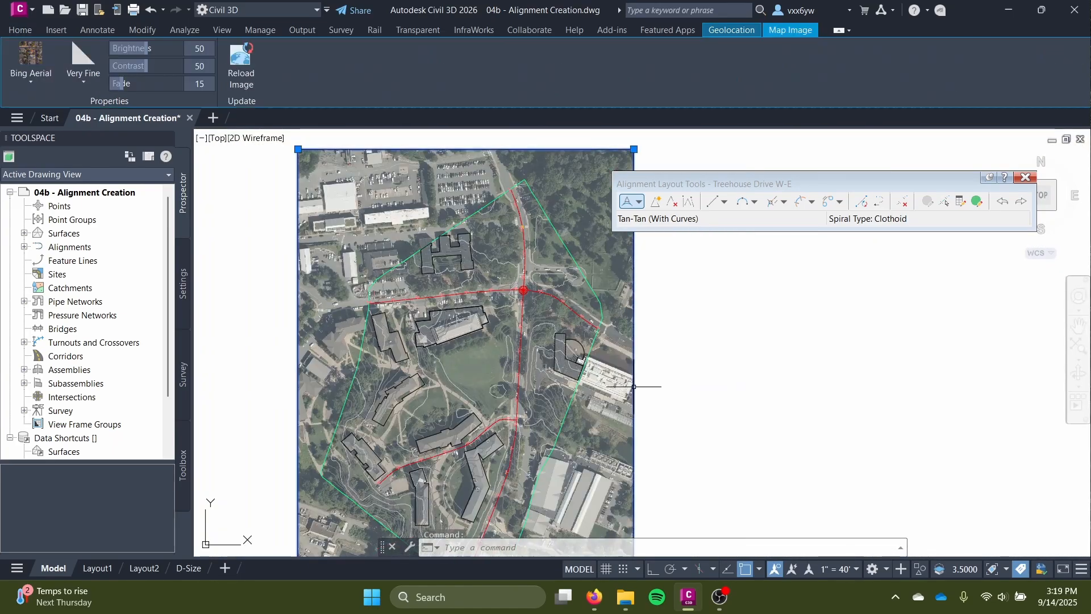
left_click_drag(130, 86, 157, 89)
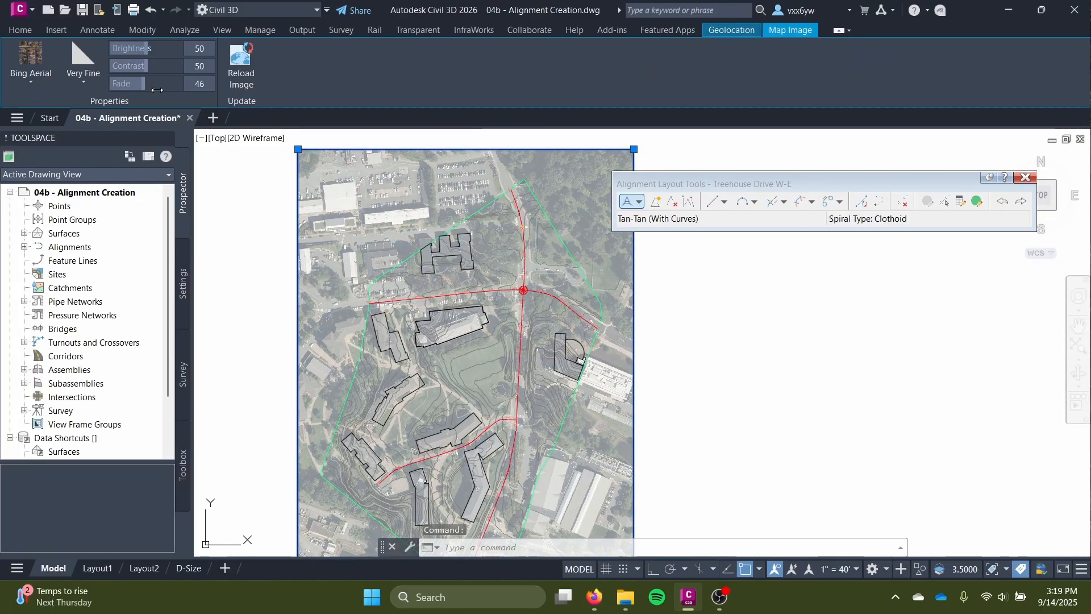
mouse_move(359, 457)
middle_mouse_down()
mouse_move(371, 399)
mouse_move(415, 363)
mouse_move(413, 429)
middle_mouse_up()
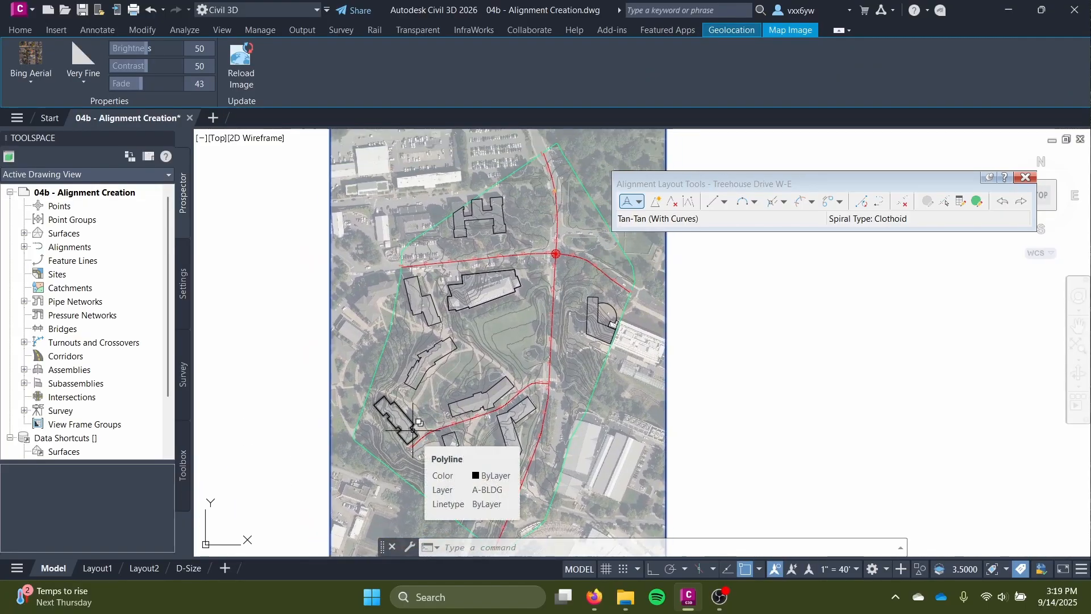
Examine how the Treehouse Drive and McCormick Road alignments meet Alderman Road, selecting the alignments at the junction and clearing the selection.
scroll(555, 254, "up", 3)
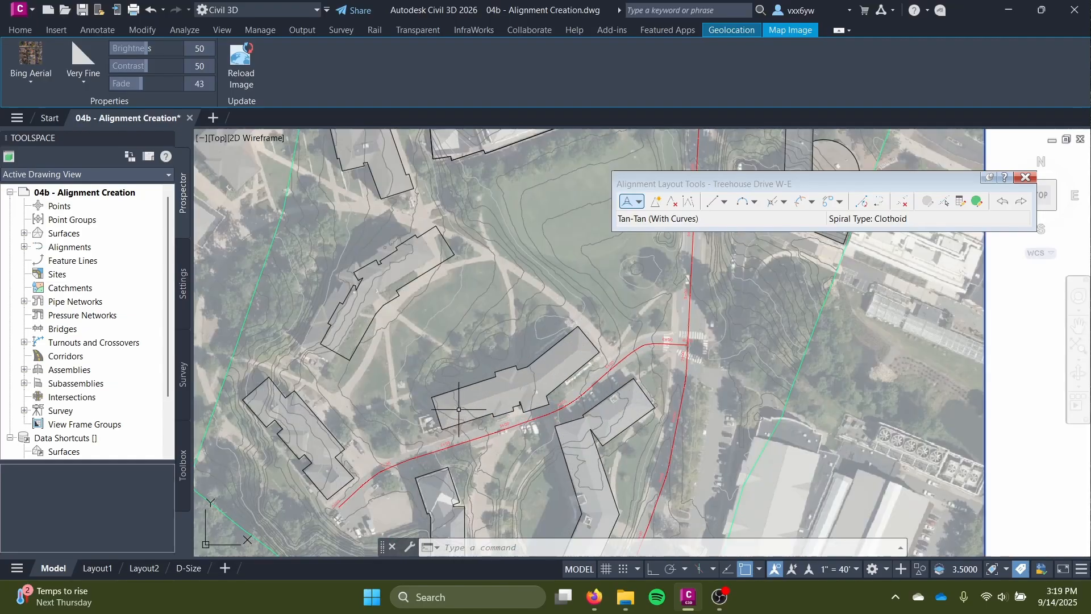
scroll(812, 332, "up", 2)
scroll(812, 332, "up", 4)
mouse_move(833, 228)
middle_mouse_down()
mouse_move(716, 451)
mouse_move(660, 436)
middle_mouse_up()
scroll(713, 460, "up", 4)
scroll(653, 461, "up", 2)
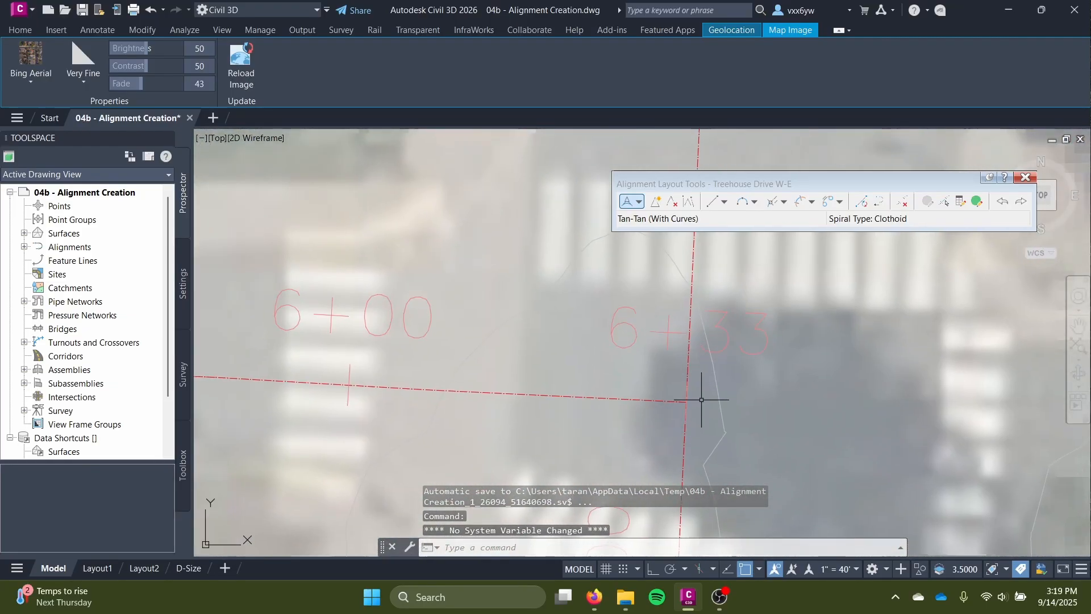
left_click(669, 402)
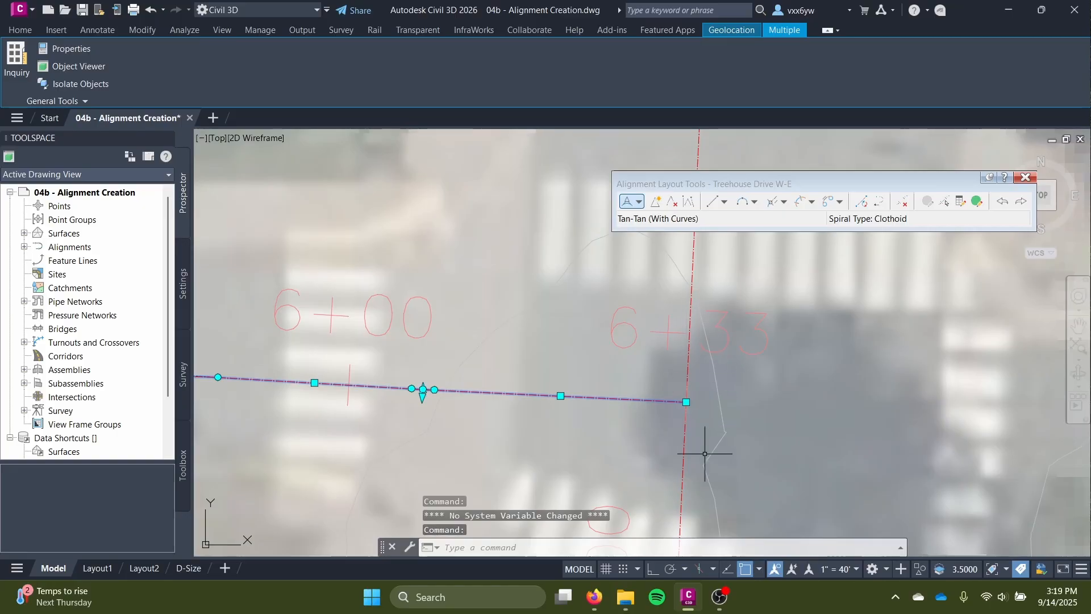
scroll(704, 453, "down", 10)
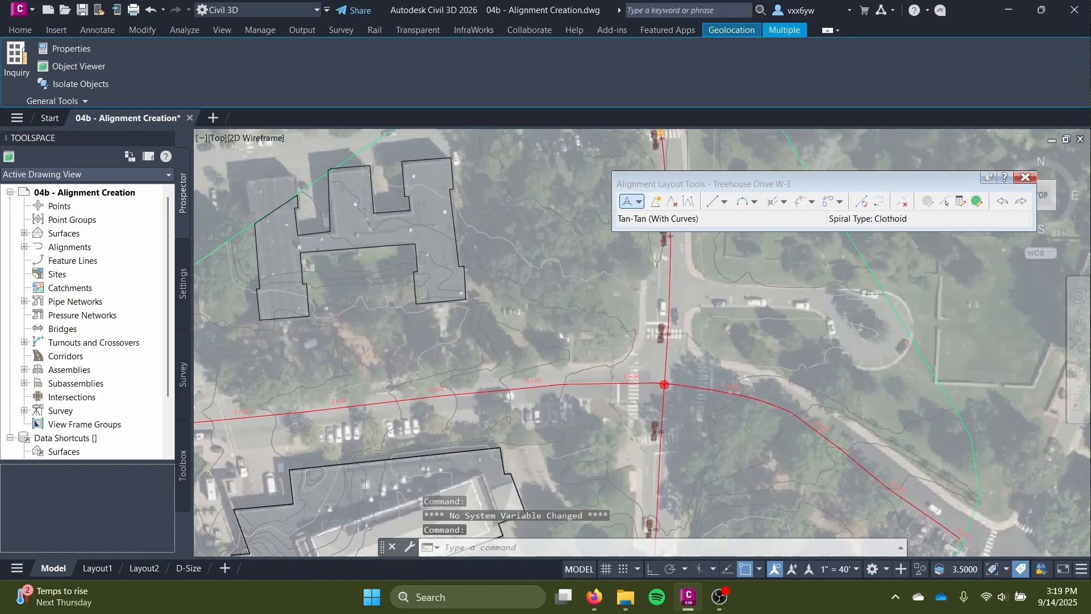
scroll(672, 413, "up", 4)
scroll(651, 335, "down", 5)
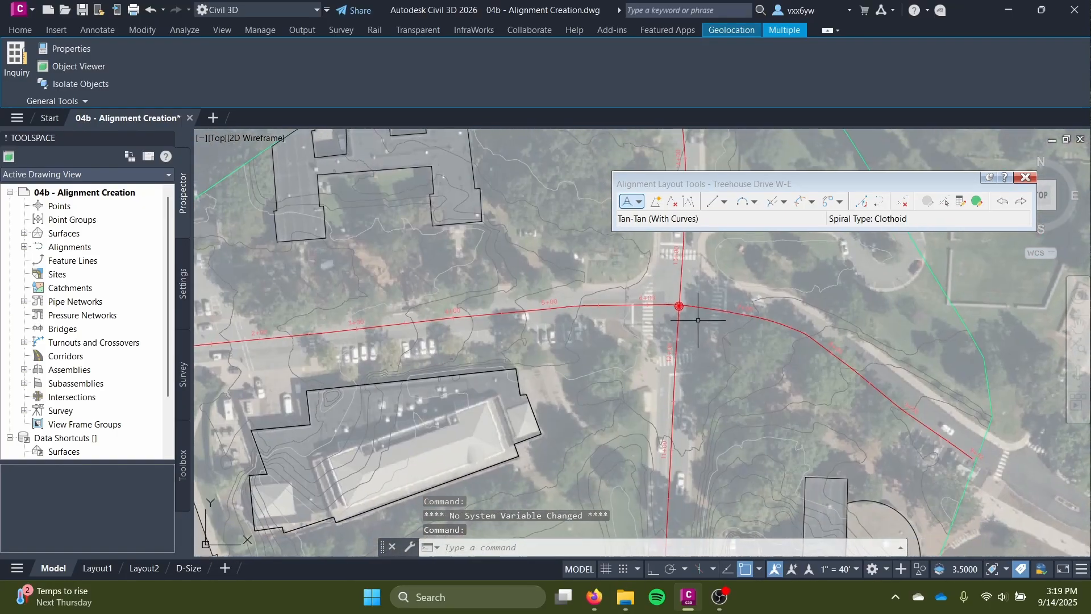
key("Escape")
Close the Treehouse Drive W-E layout tools and save the drawing.
scroll(610, 428, "down", 2)
middle_click_drag(609, 428, 688, 273)
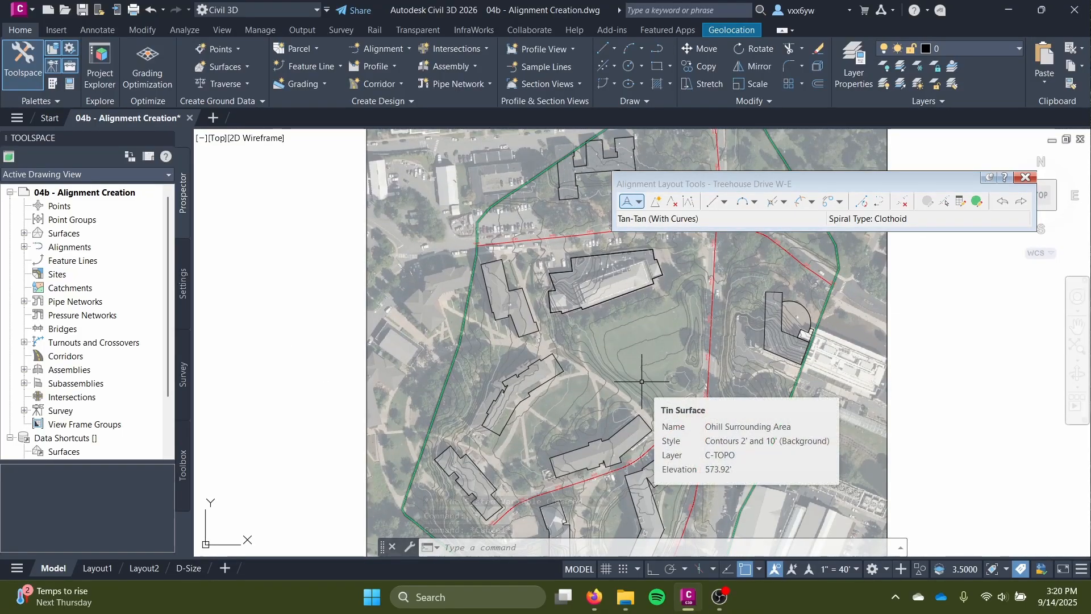
scroll(611, 385, "down", 2)
middle_click_drag(612, 385, 526, 343)
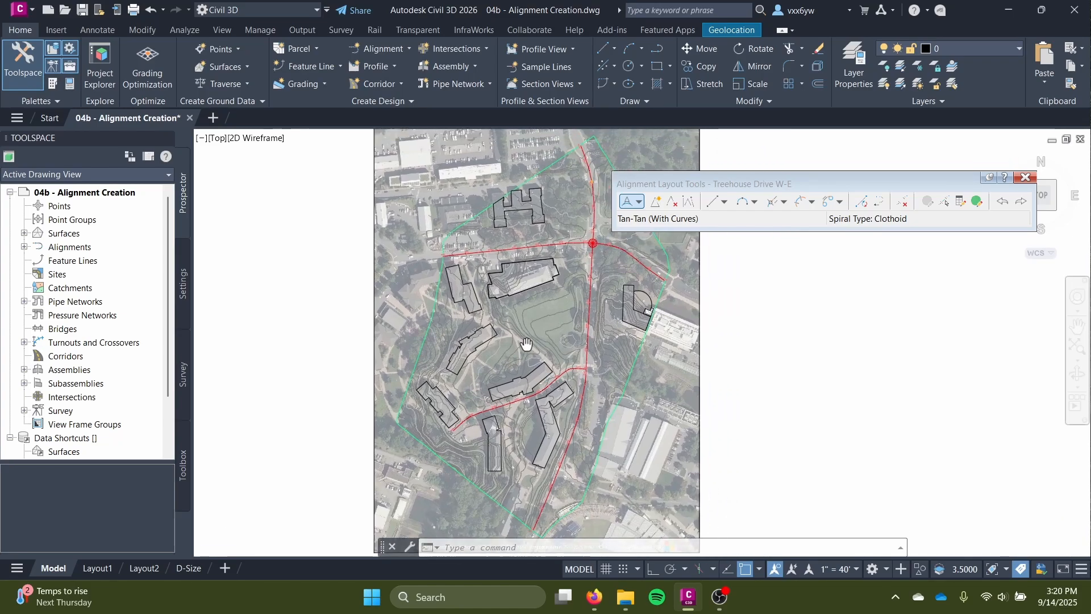
left_click(1023, 178)
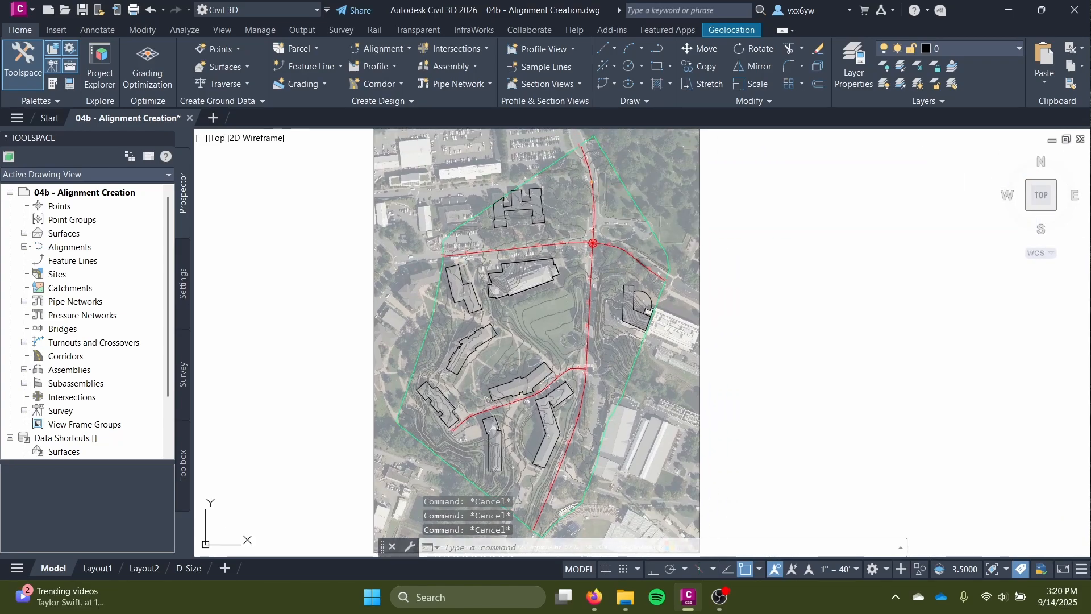
key("ctrl+s")
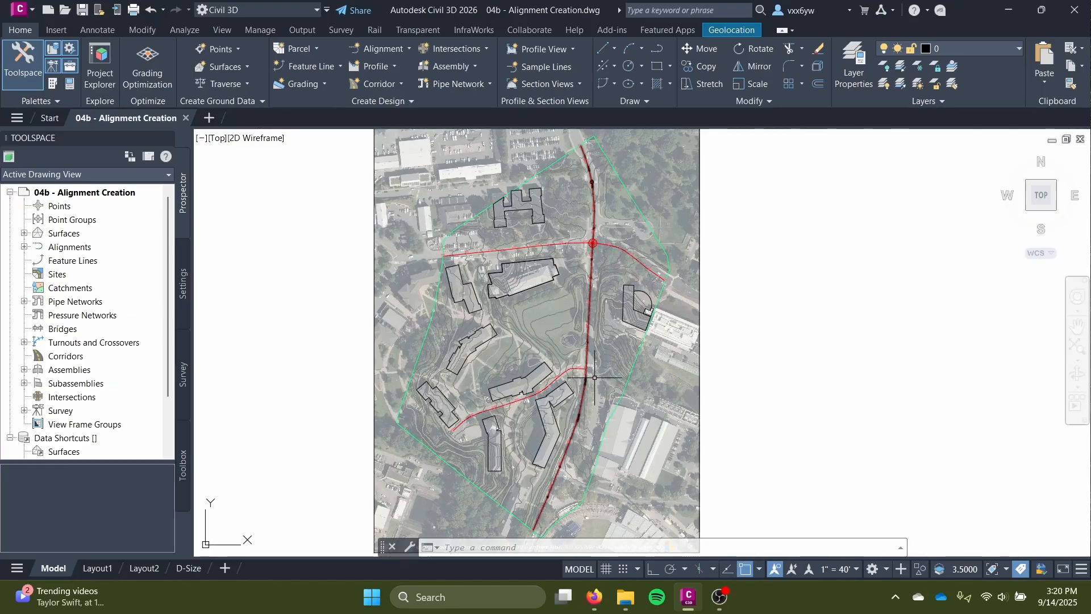
Examine the junction of Treehouse Drive and Alderman Road up close.
scroll(589, 376, "up", 4)
scroll(590, 376, "up", 1)
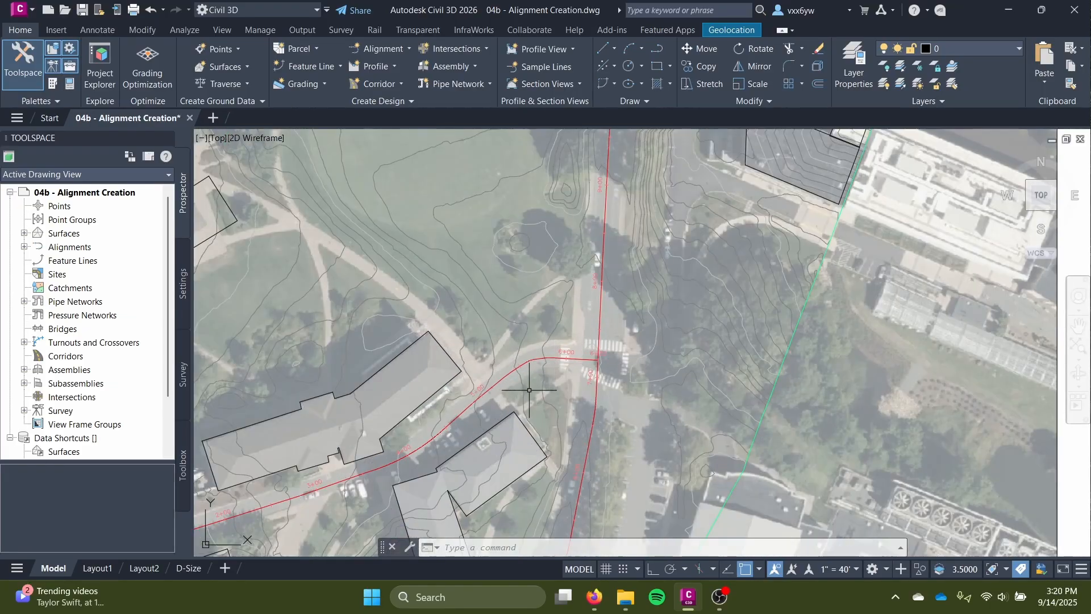